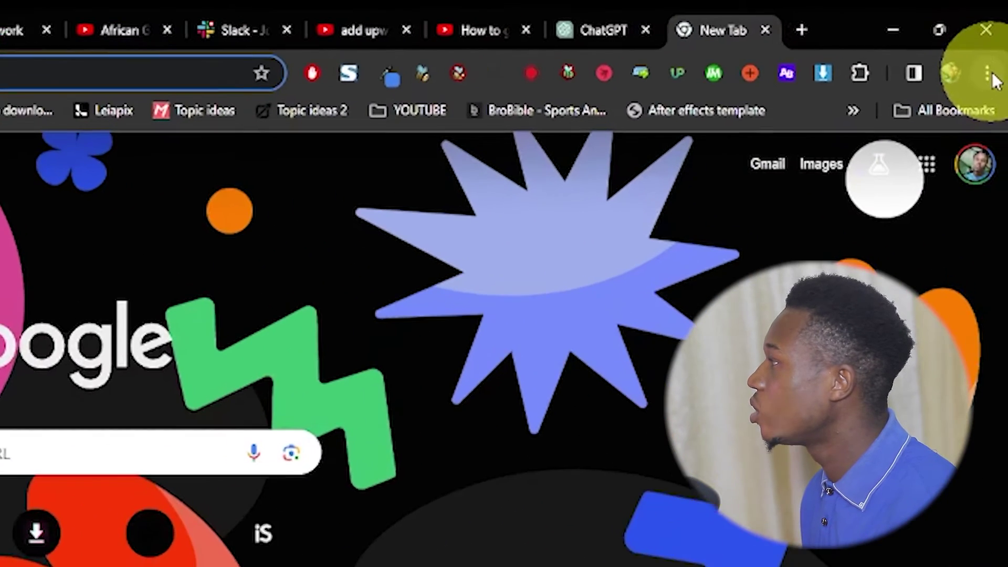
Go to the Chrome Web Store from the Manage Extensions page.
click(988, 79)
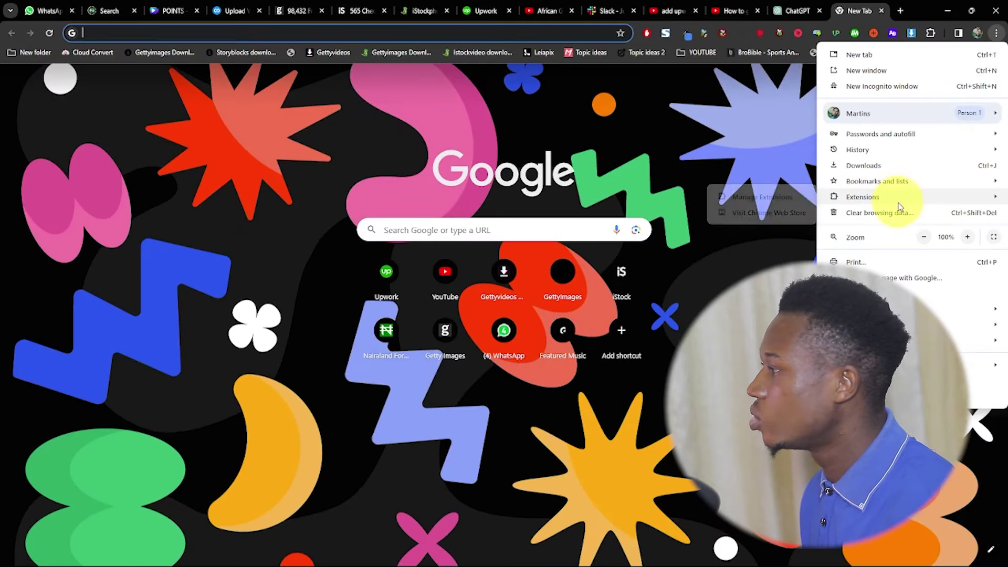
mouse_move(766, 412)
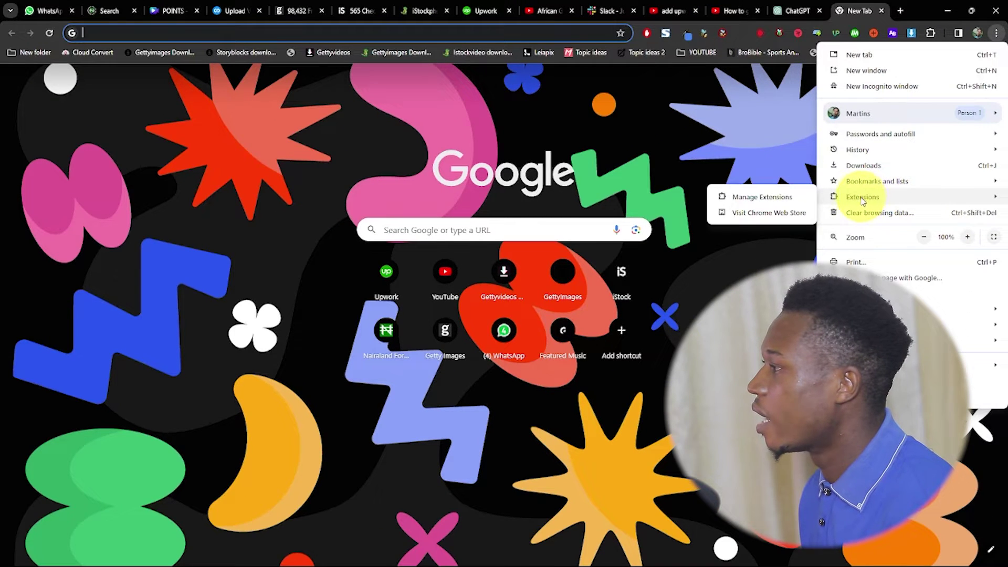
click(782, 197)
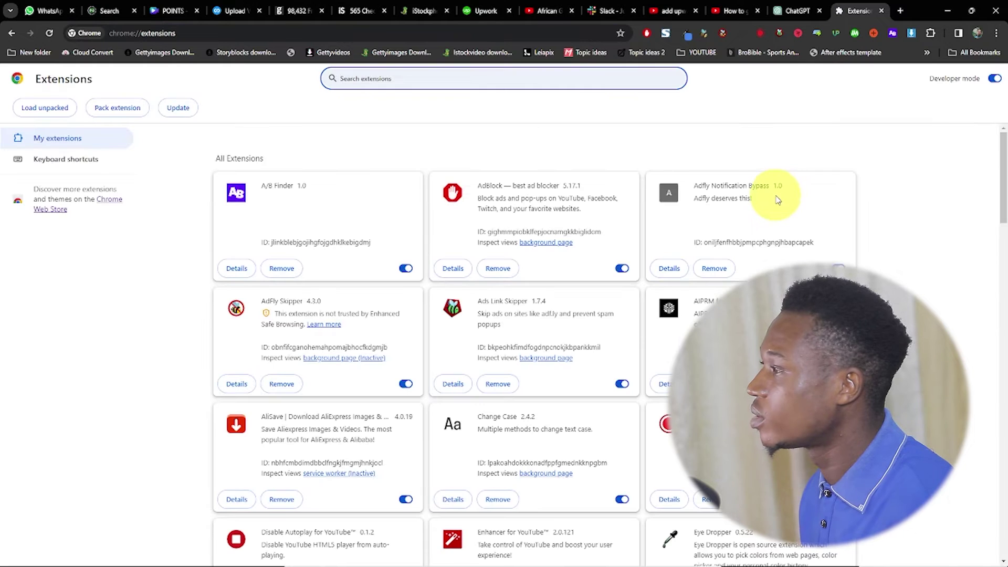
click(109, 204)
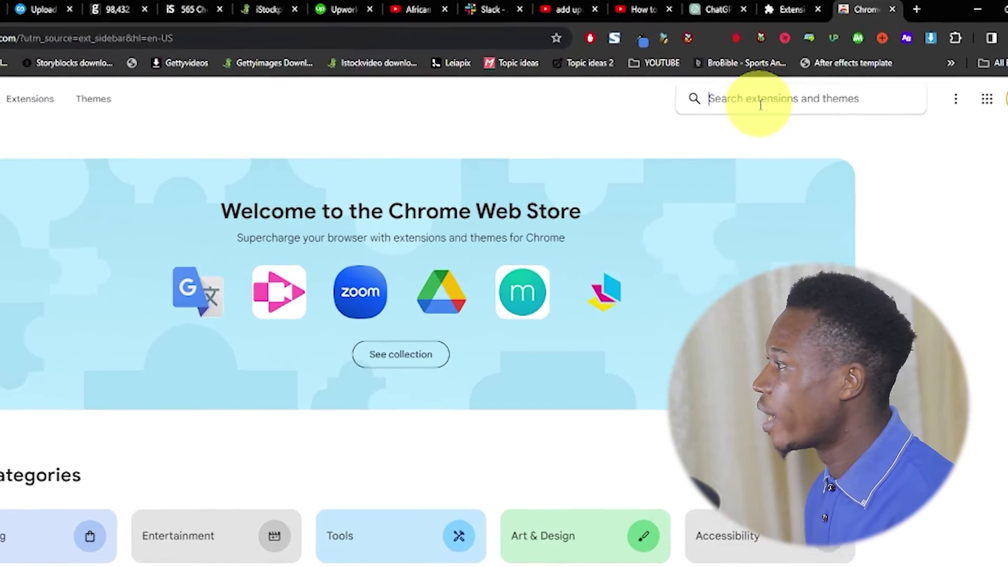
Search the Web Store for 'upwork toolkit' and open the Upwork toolkit extension's page.
text(upwo)
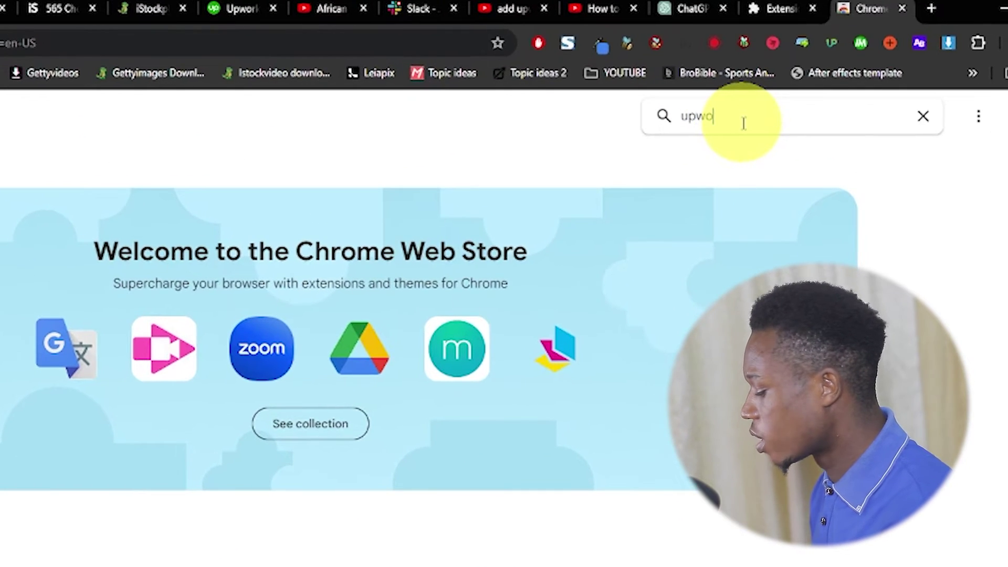
text(rk to)
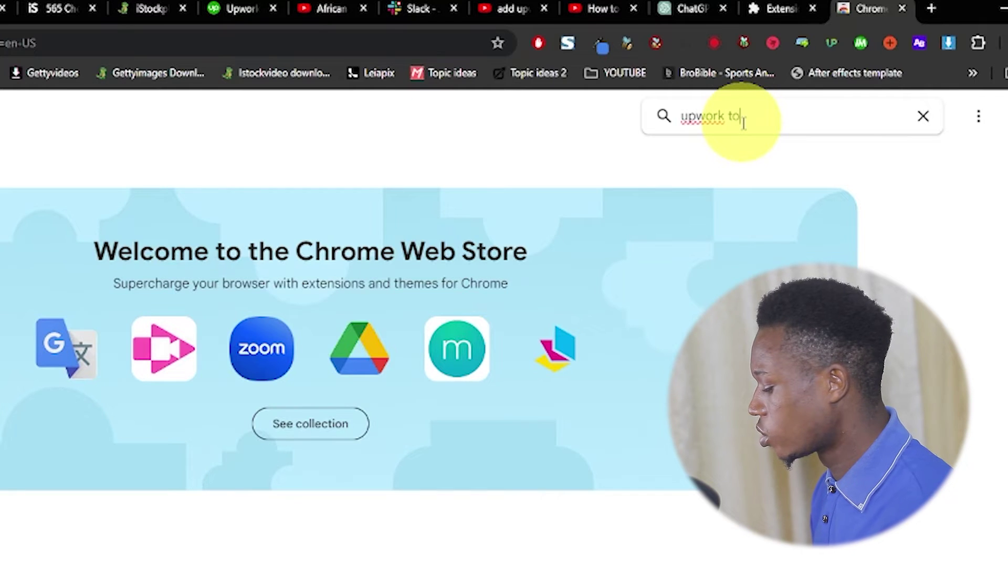
text(olkit)
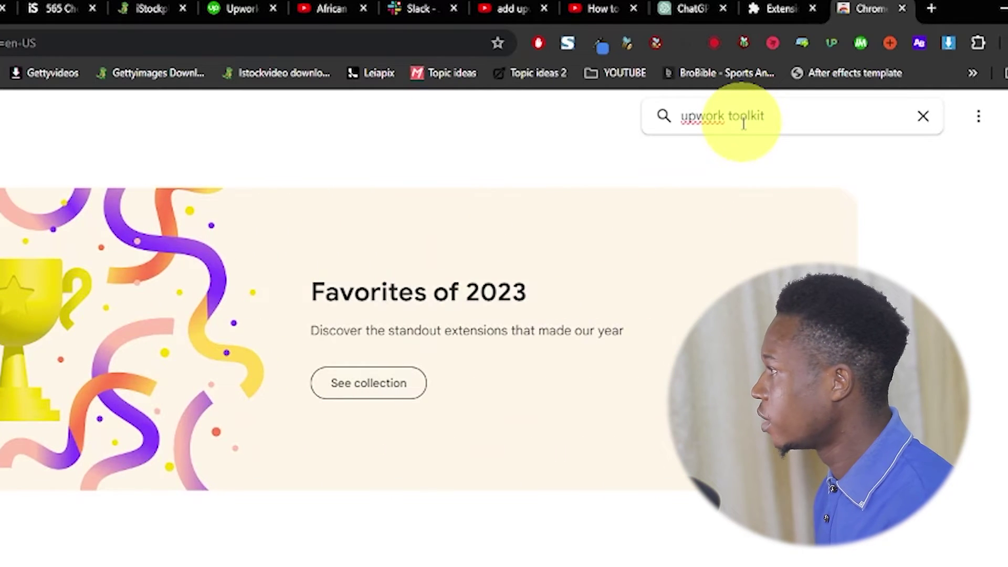
key(Return)
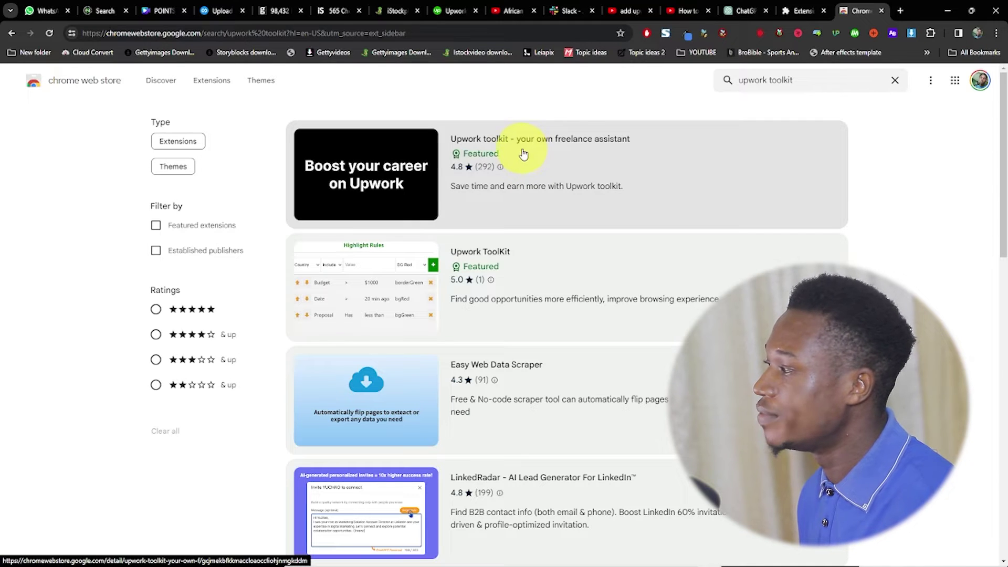
click(523, 146)
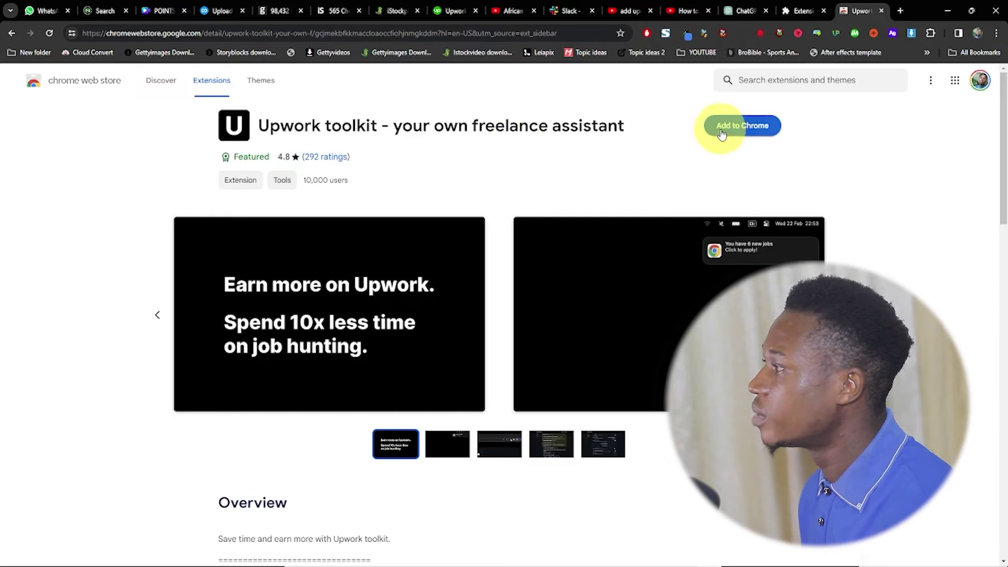
Add the Upwork toolkit extension to Chrome, pin it to the toolbar, and open its jobs page.
click(726, 132)
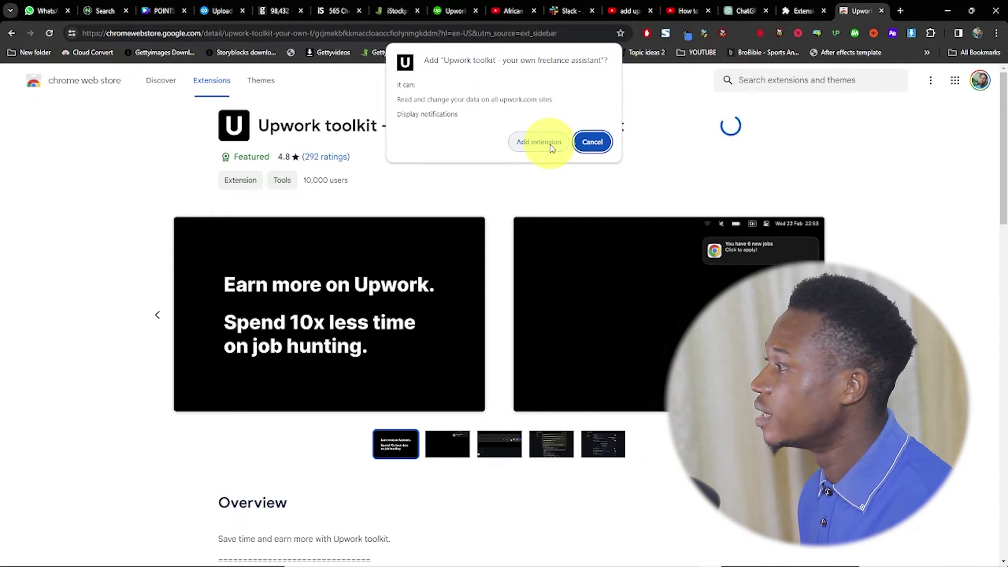
click(548, 142)
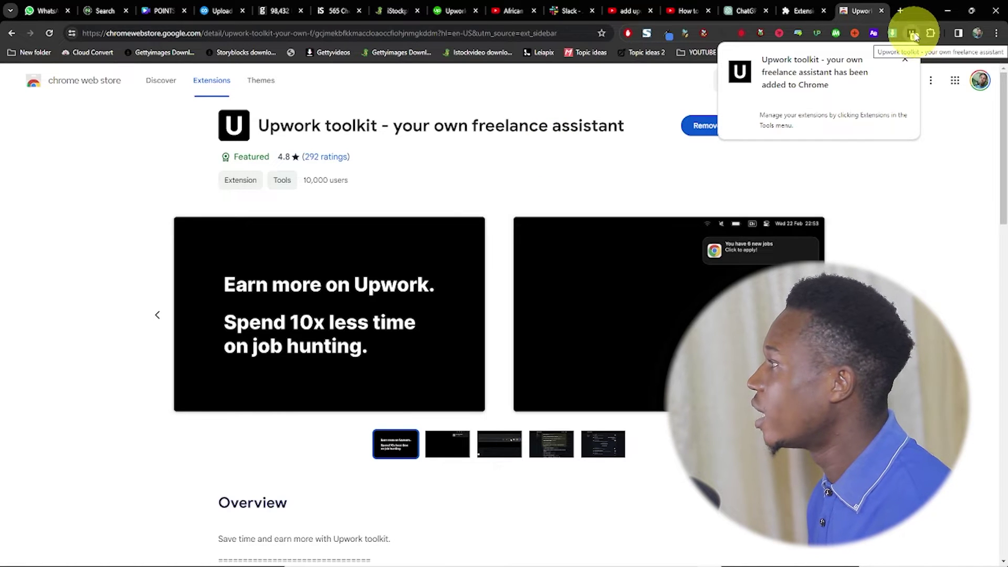
right_click(914, 35)
click(823, 130)
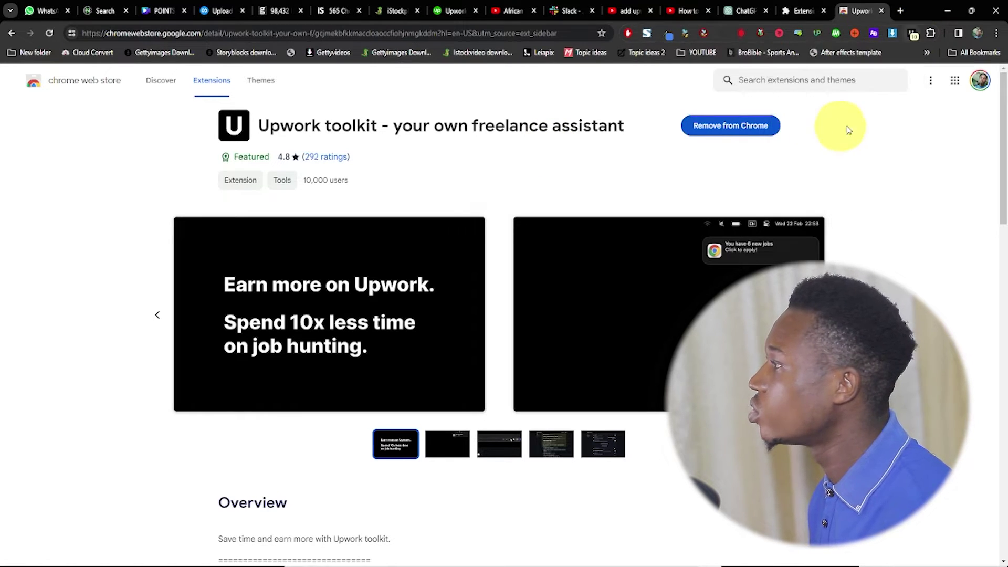
click(914, 34)
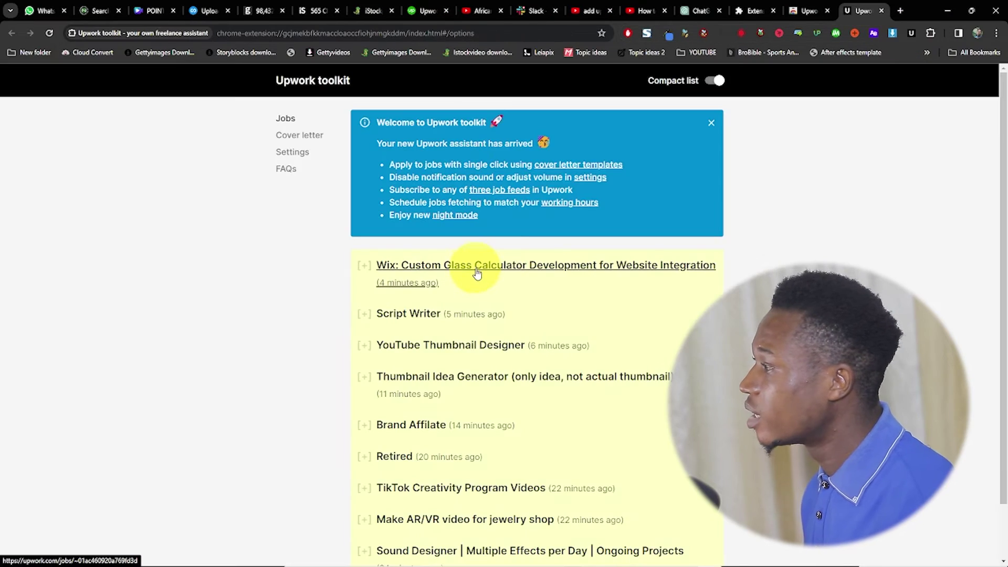
Look over the Upwork toolkit jobs list, then open the extension's Settings page.
scroll(475, 273, down, 1)
scroll(467, 289, up, 1)
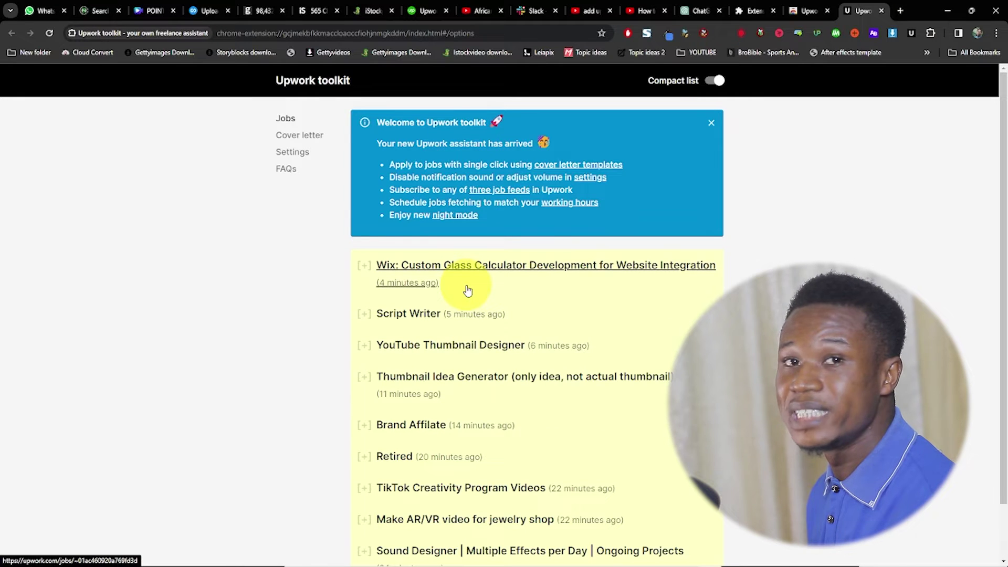
scroll(431, 273, down, 1)
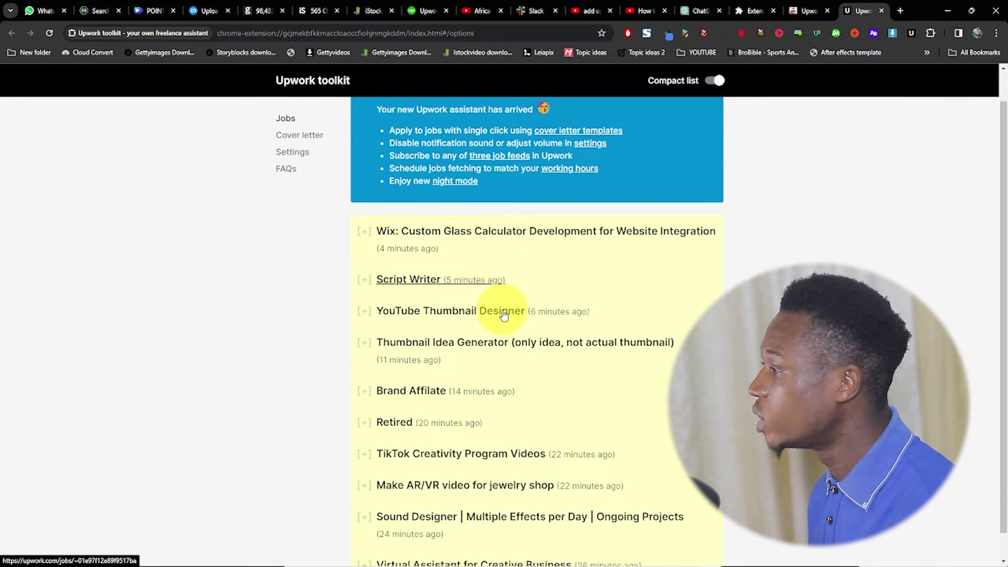
scroll(447, 334, up, 1)
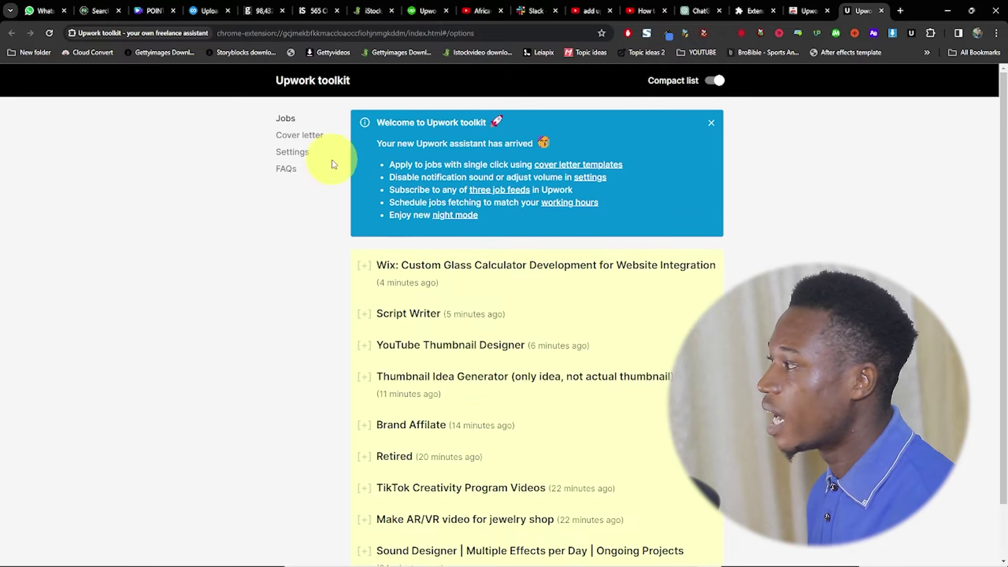
click(311, 156)
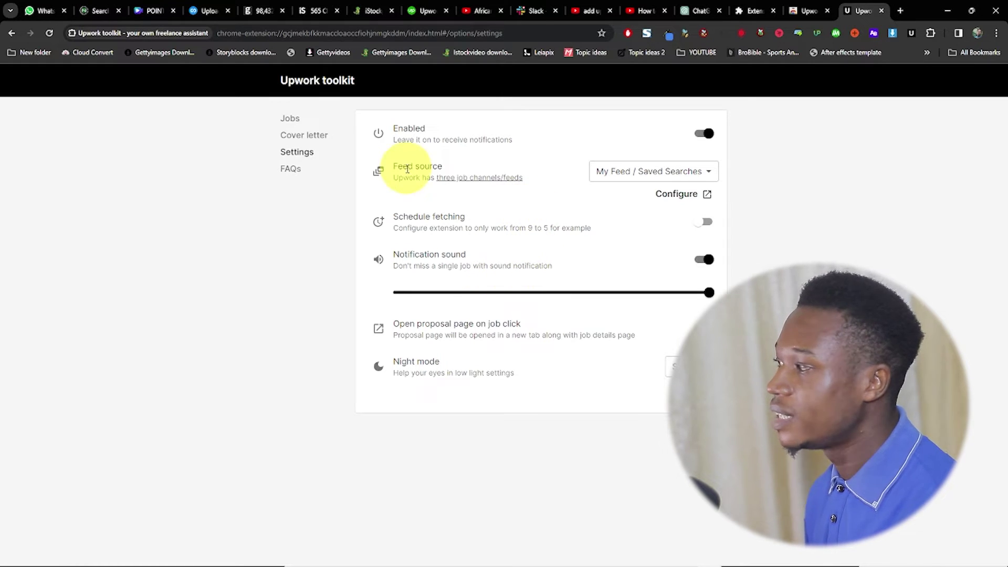
Set the Upwork toolkit feed source to Most Recent, leave night mode unchanged, and return to Jobs.
click(698, 174)
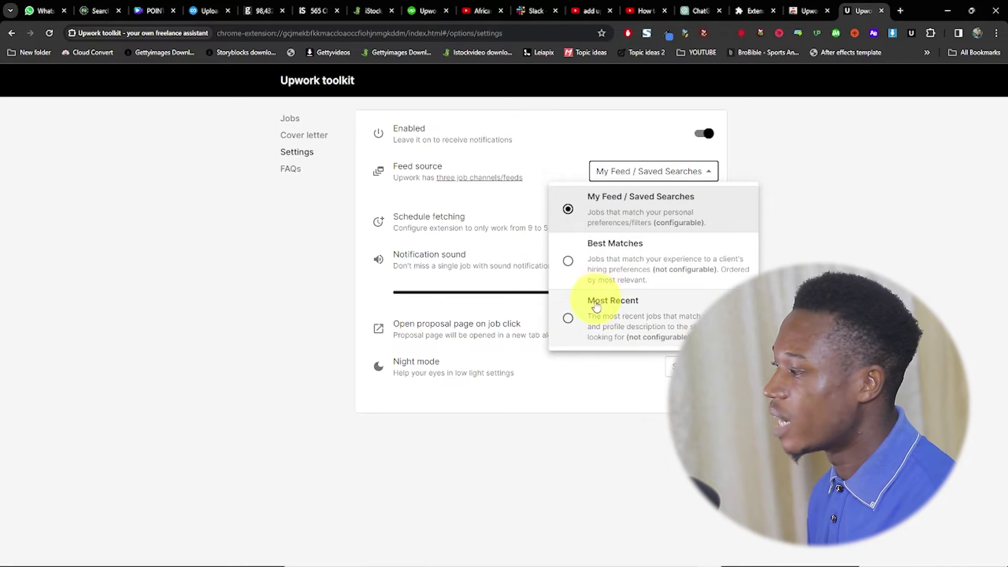
click(590, 318)
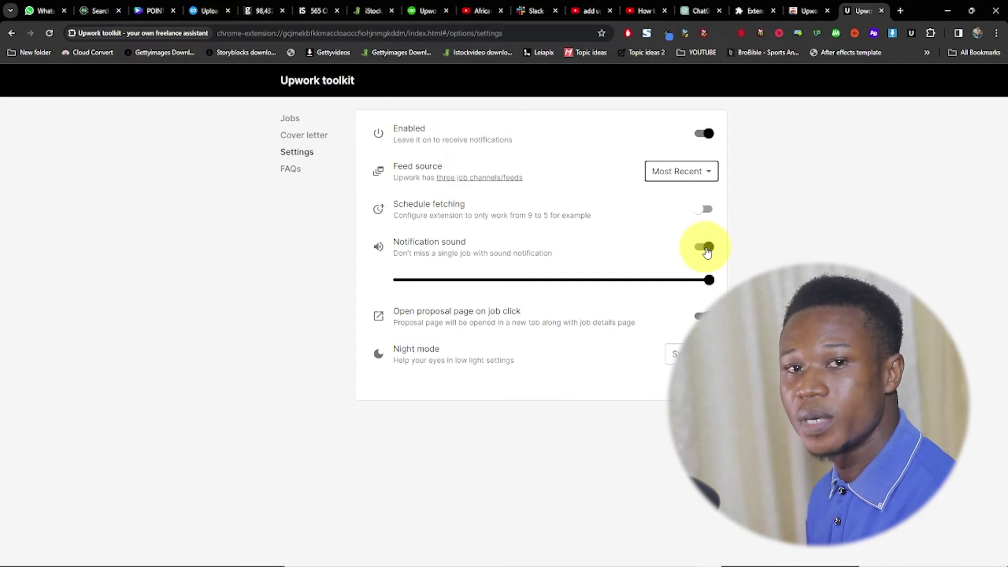
click(677, 354)
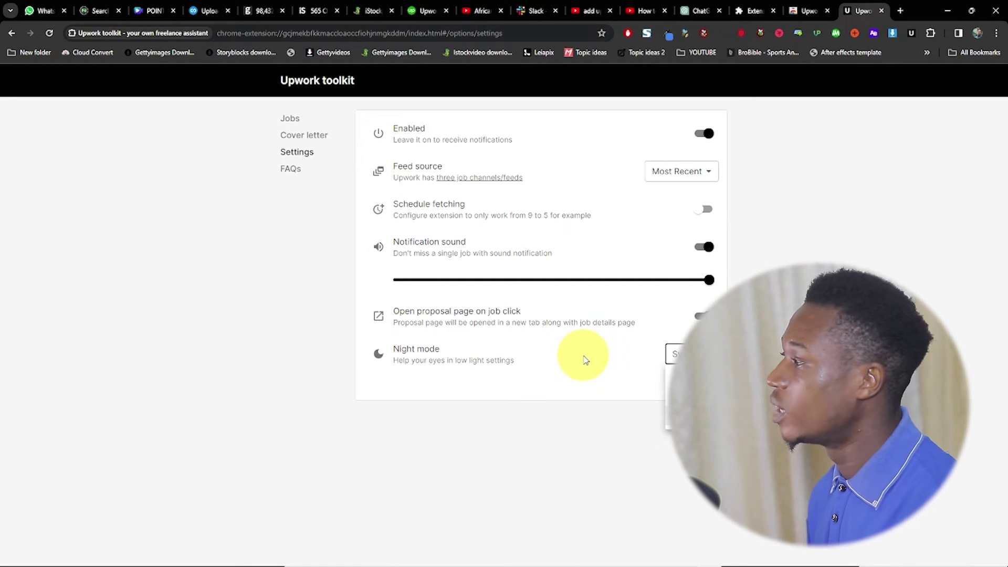
click(586, 360)
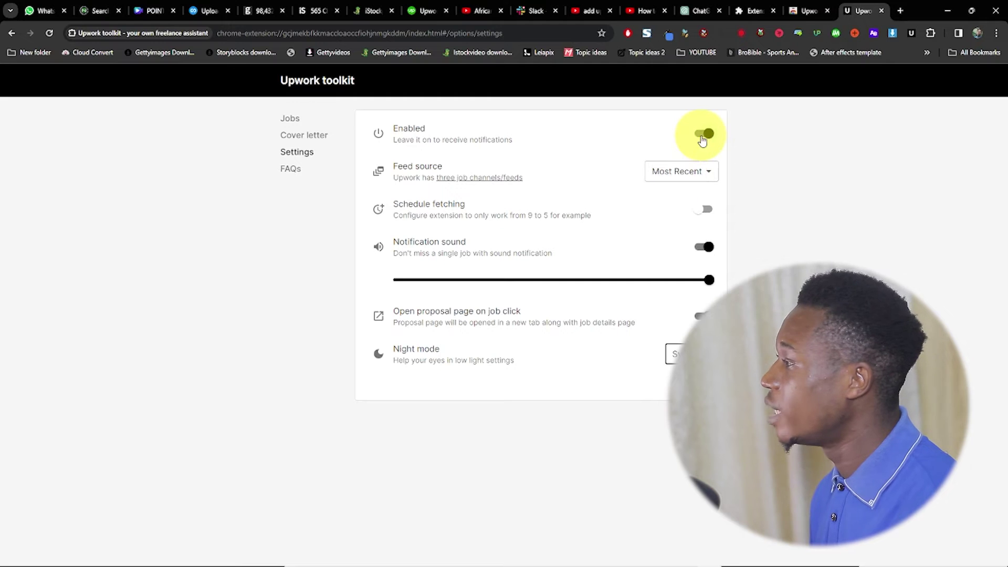
click(294, 120)
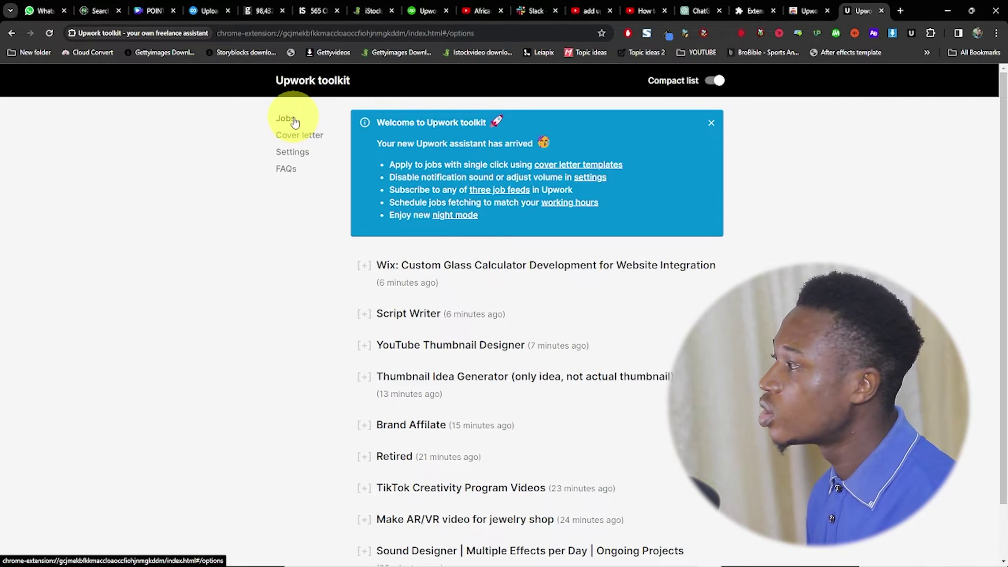
Scroll down the Upwork toolkit jobs list.
scroll(391, 242, down, 1)
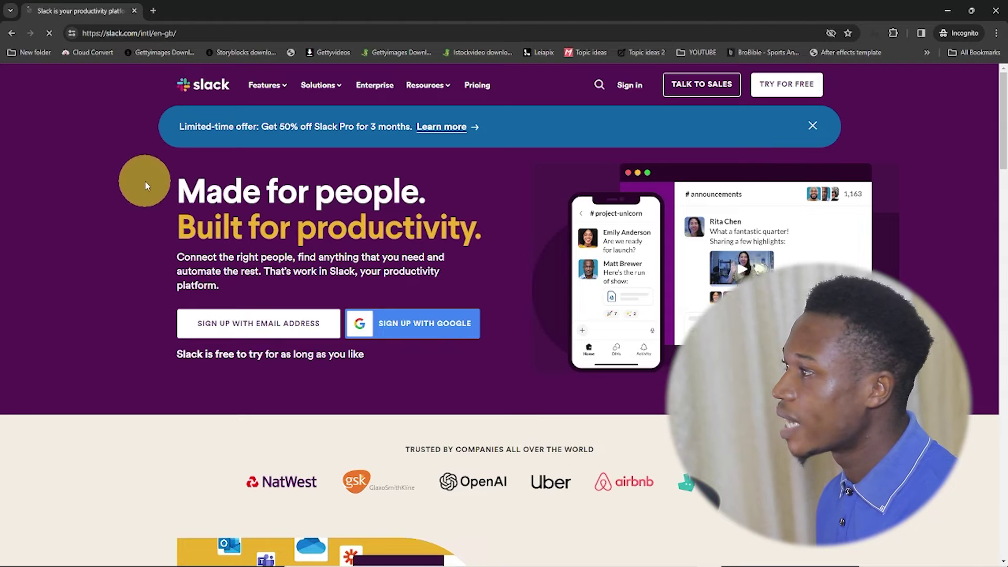
Close the incognito Slack window and return to Upwork's Find Work page.
scroll(143, 182, down, 1)
scroll(157, 285, up, 1)
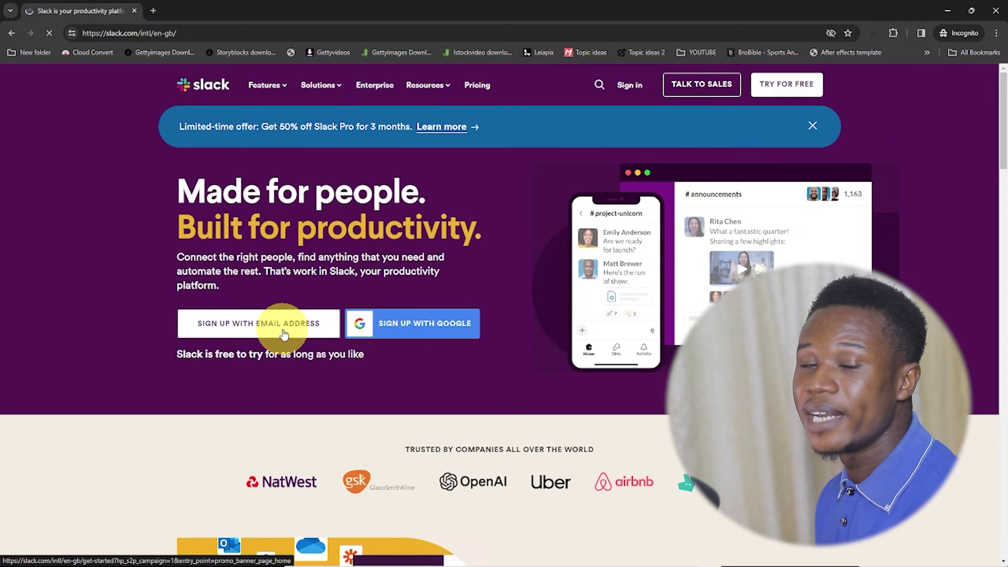
click(996, 11)
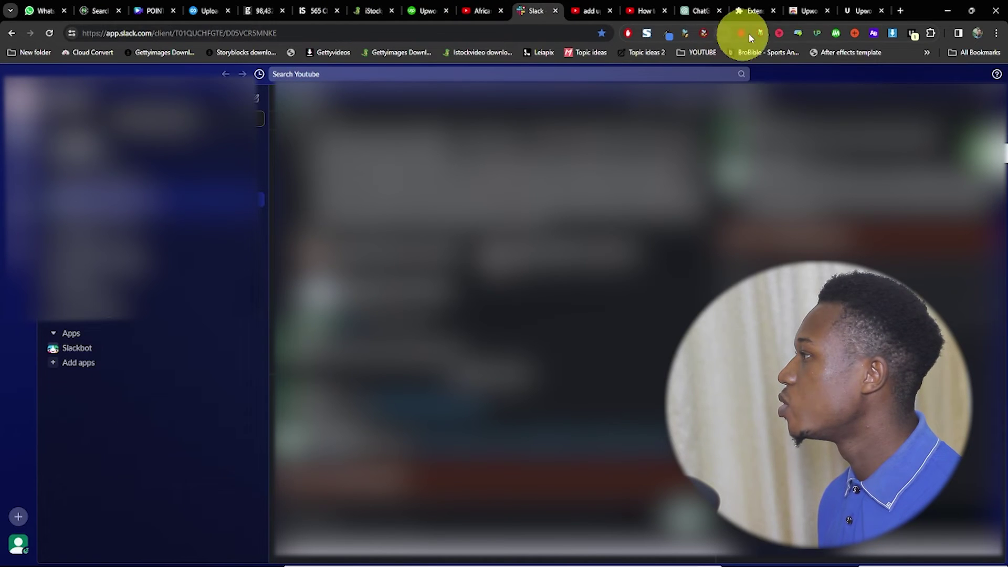
click(809, 10)
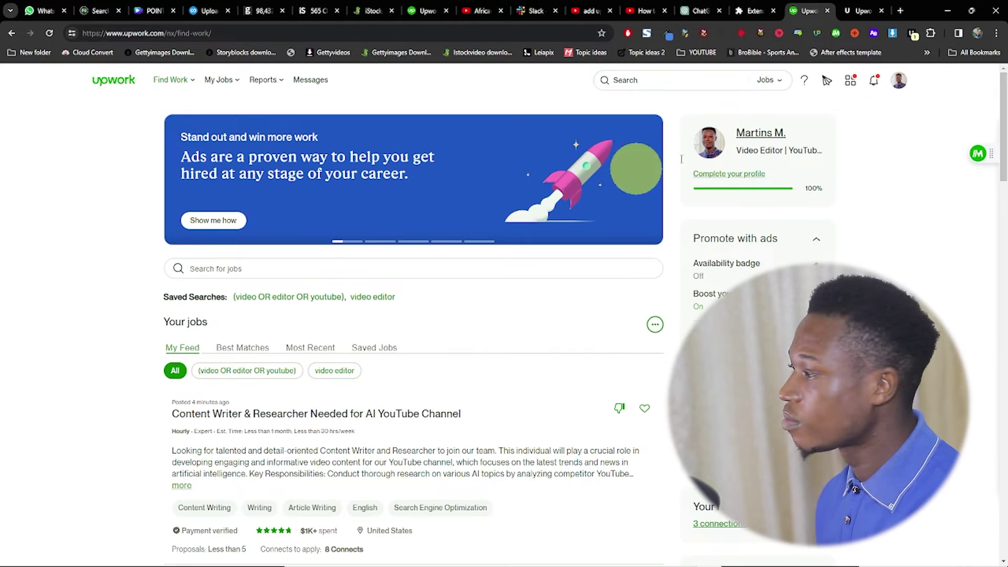
Search Upwork jobs for 'Video editor' using the video editor suggestion.
click(315, 265)
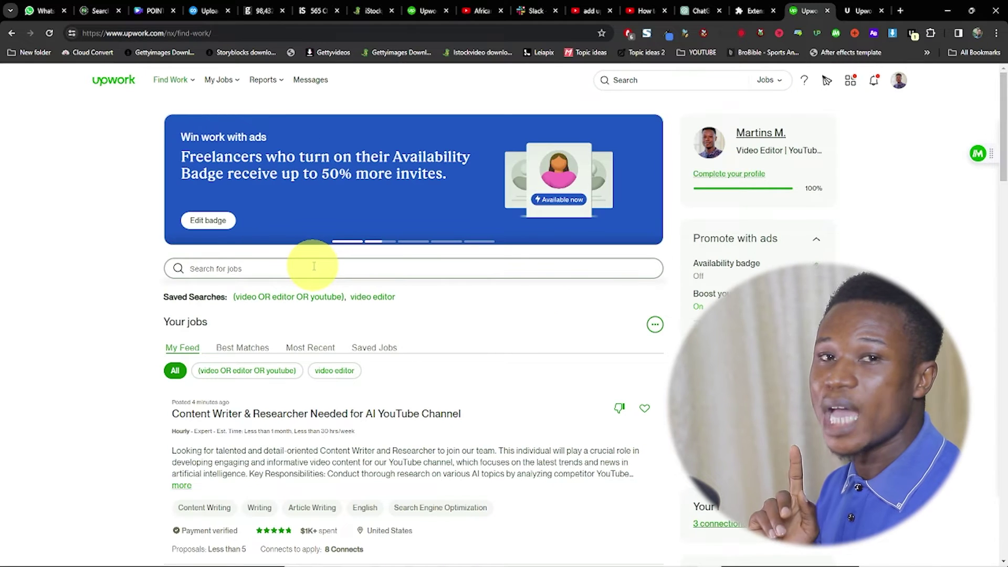
text(Video editor)
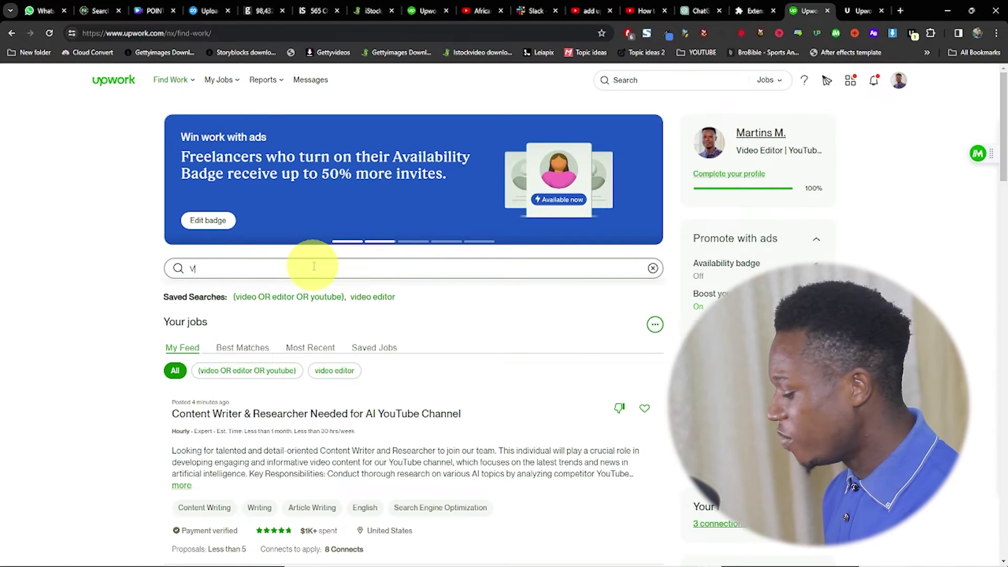
click(193, 314)
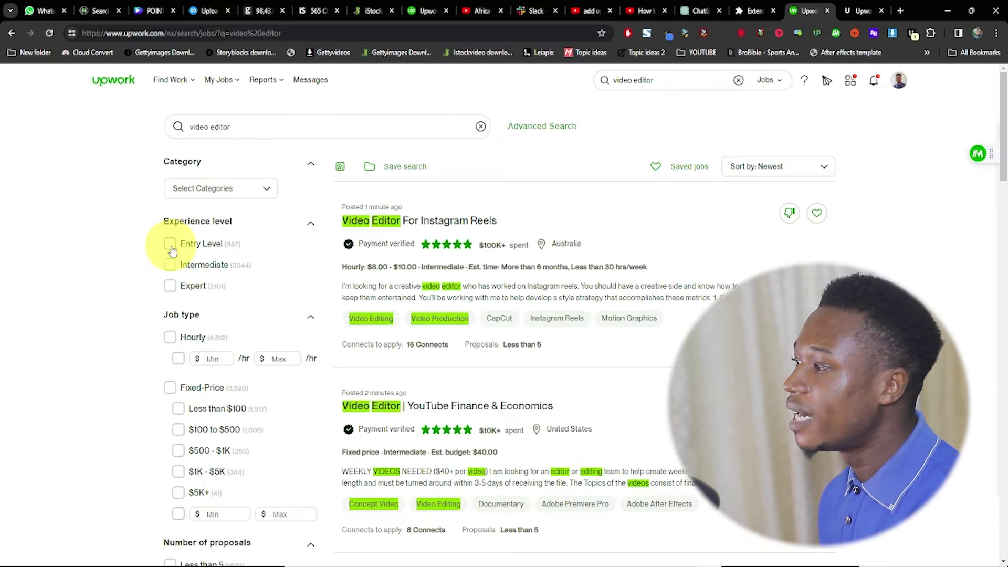
scroll(173, 299, down, 2)
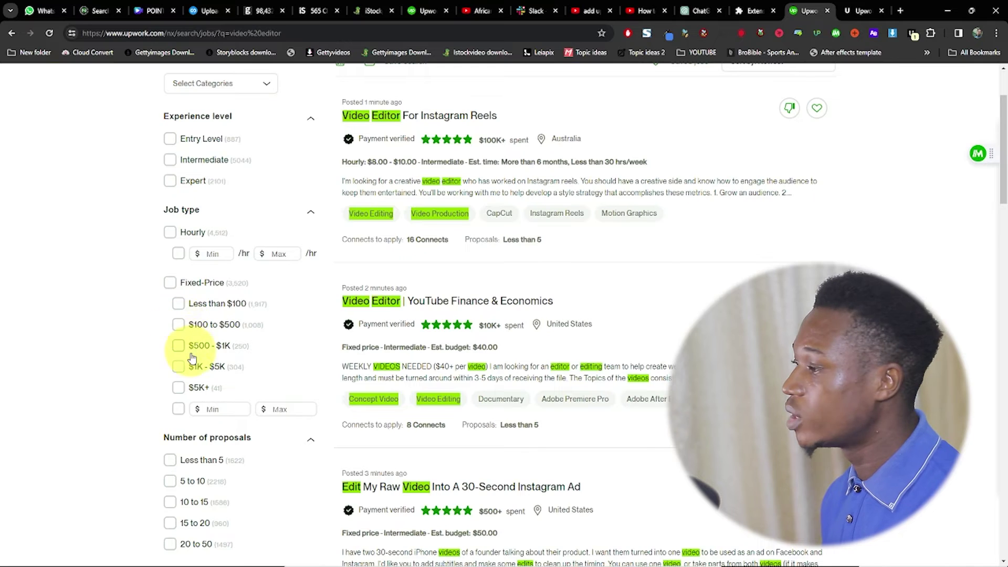
scroll(181, 342, down, 1)
scroll(179, 342, down, 1)
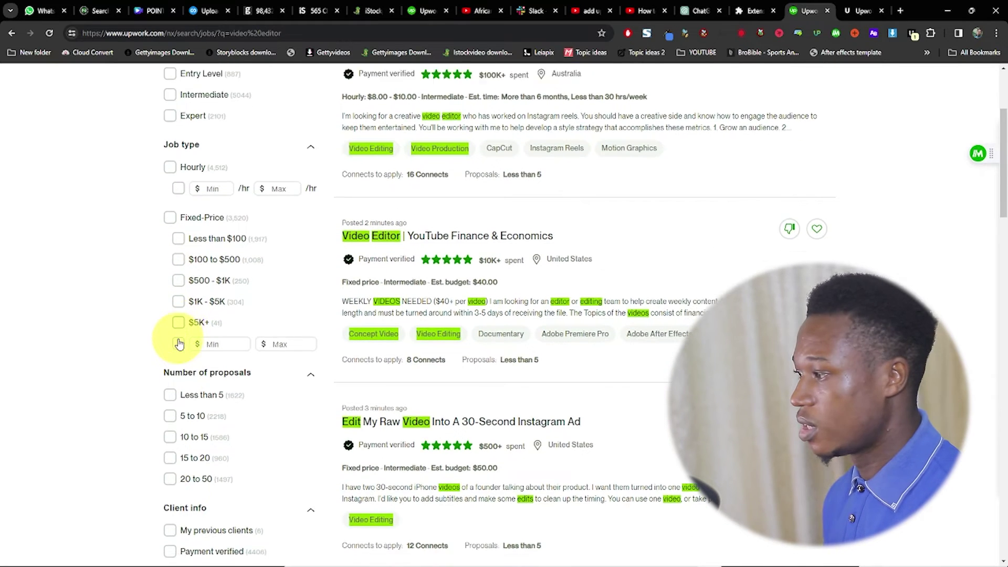
scroll(179, 342, down, 1)
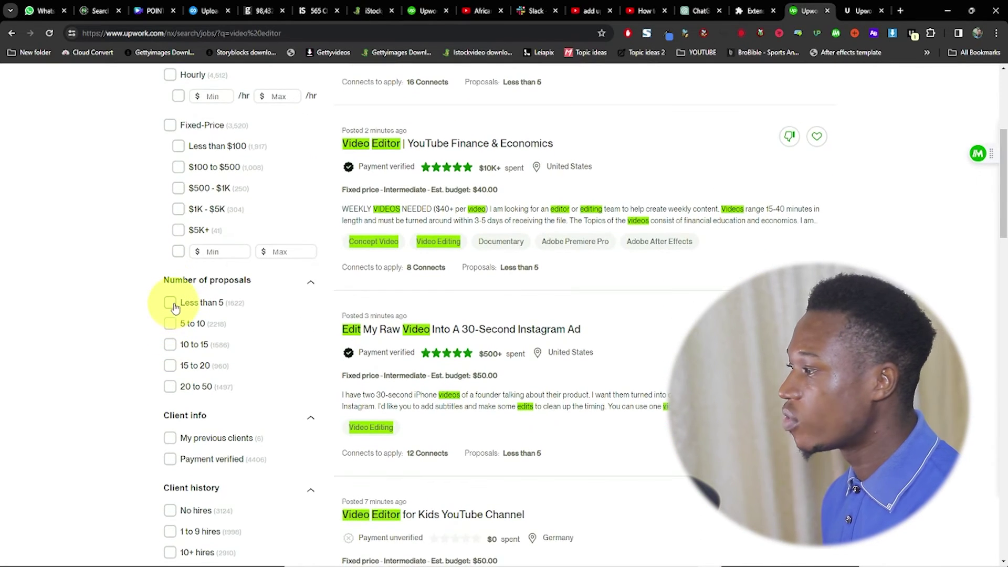
scroll(171, 315, down, 2)
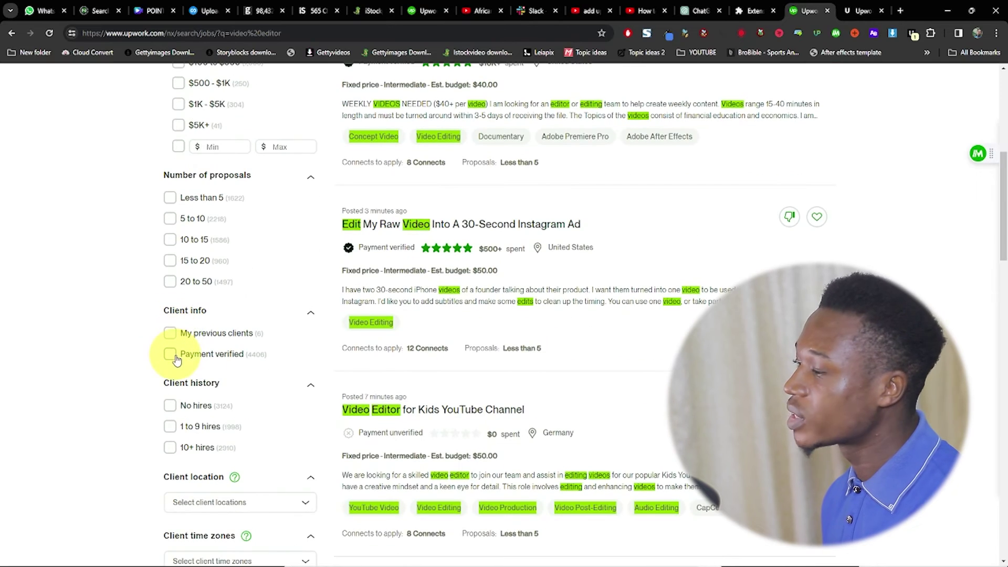
scroll(173, 357, down, 1)
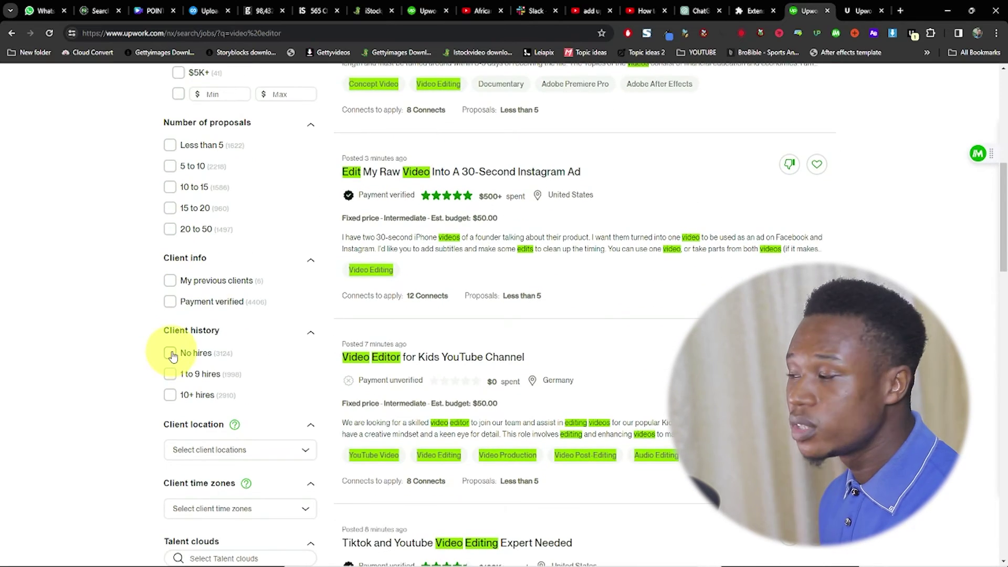
scroll(173, 354, down, 1)
scroll(153, 355, up, 9)
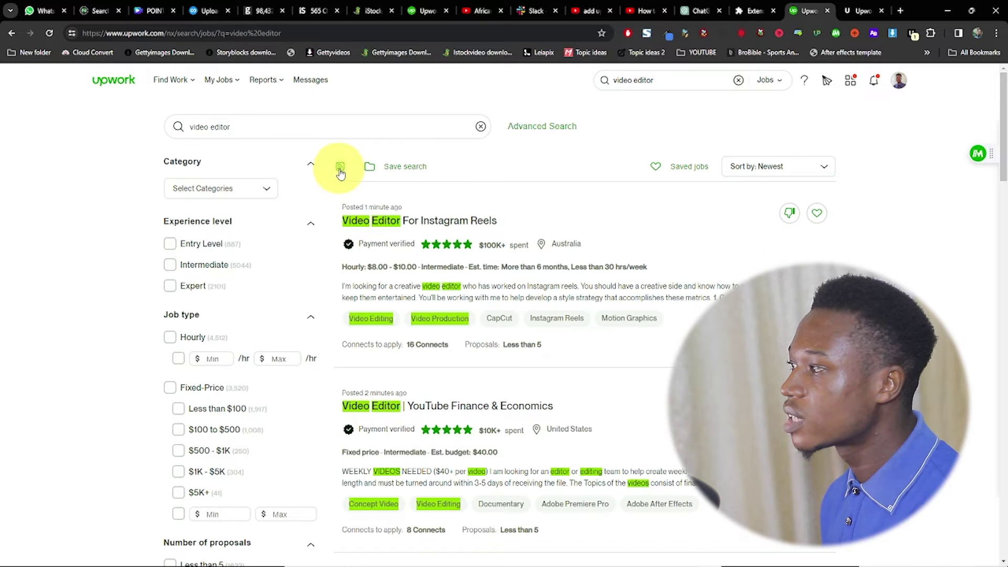
Open the video editor search's RSS feed and select its full URL before switching to Slack.
click(340, 169)
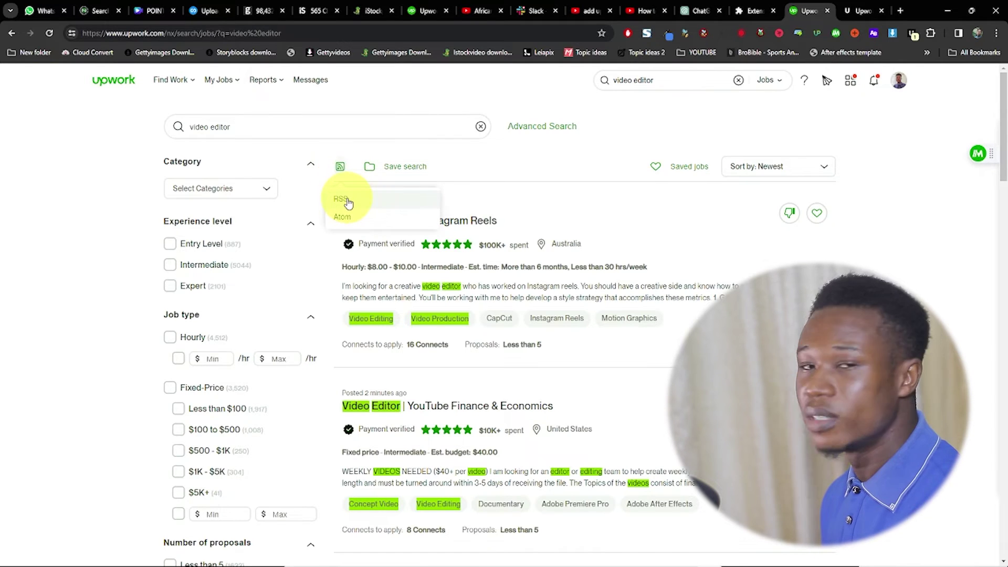
click(349, 203)
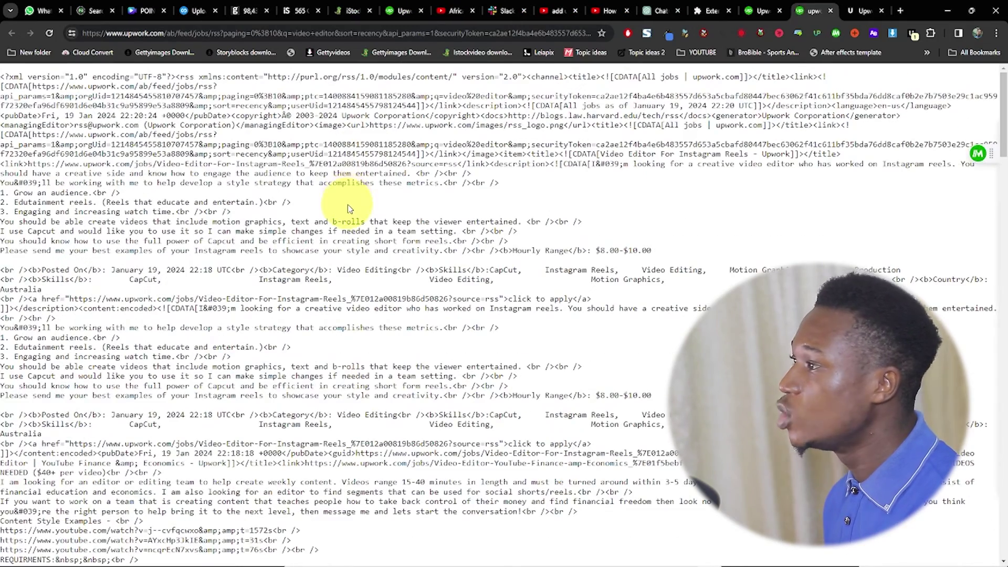
scroll(256, 243, down, 3)
scroll(256, 243, up, 3)
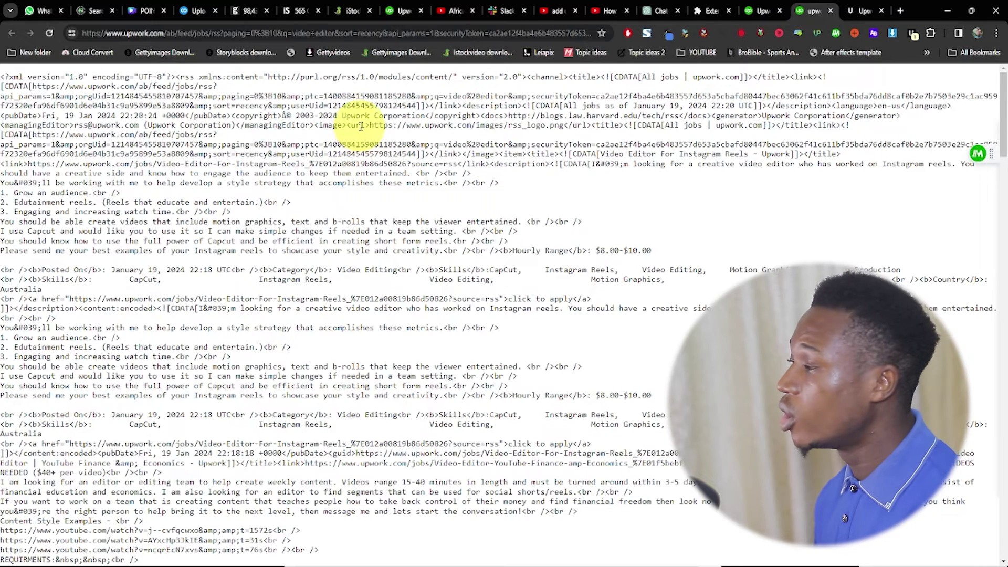
click(357, 35)
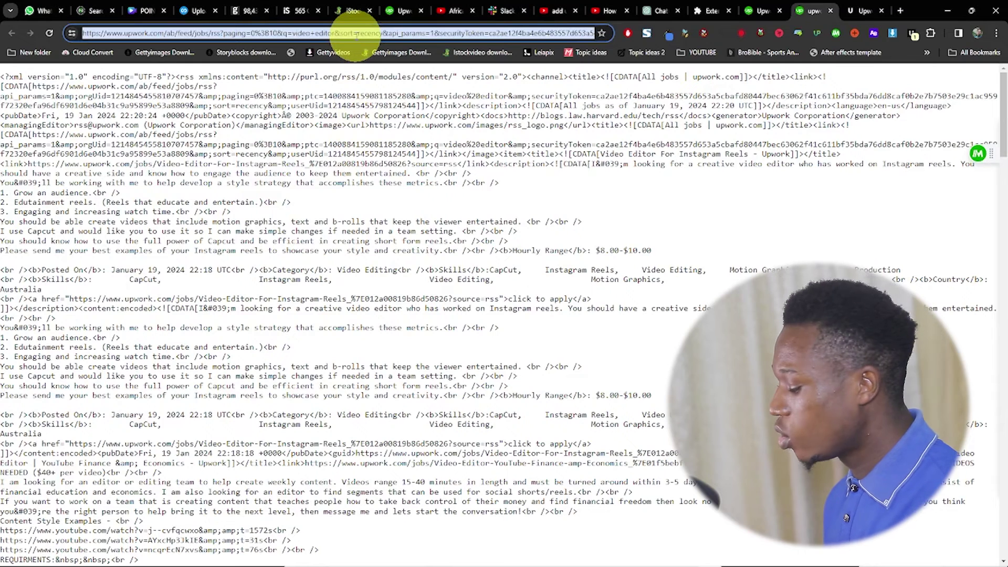
click(508, 13)
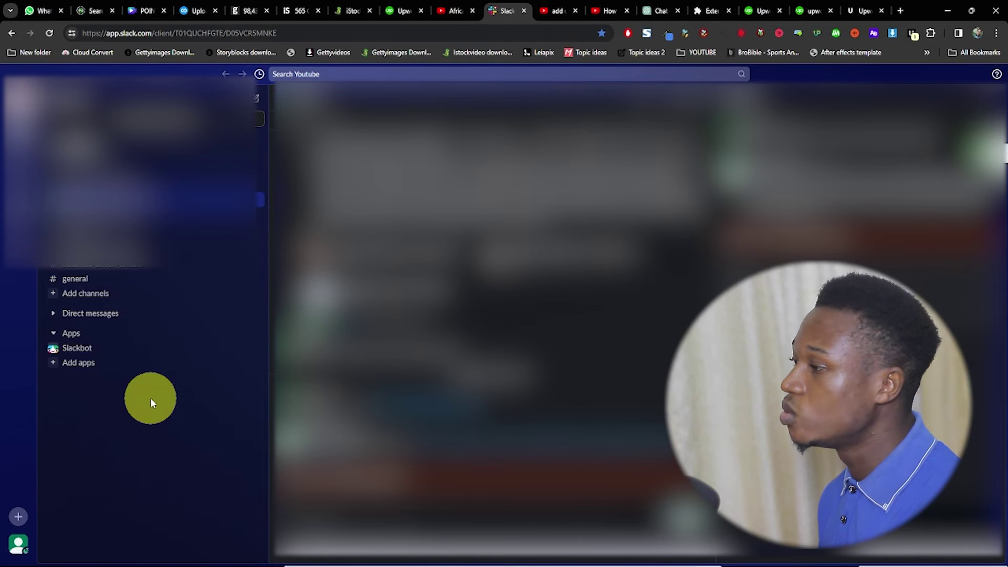
Create a new private Slack channel, entering 'uipwork' as its name.
click(96, 294)
click(209, 313)
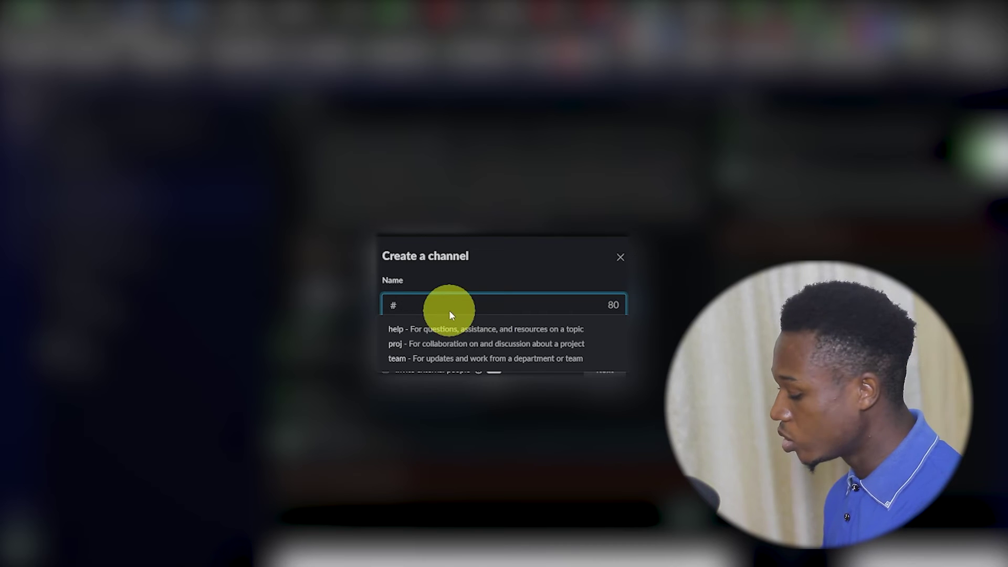
text(u)
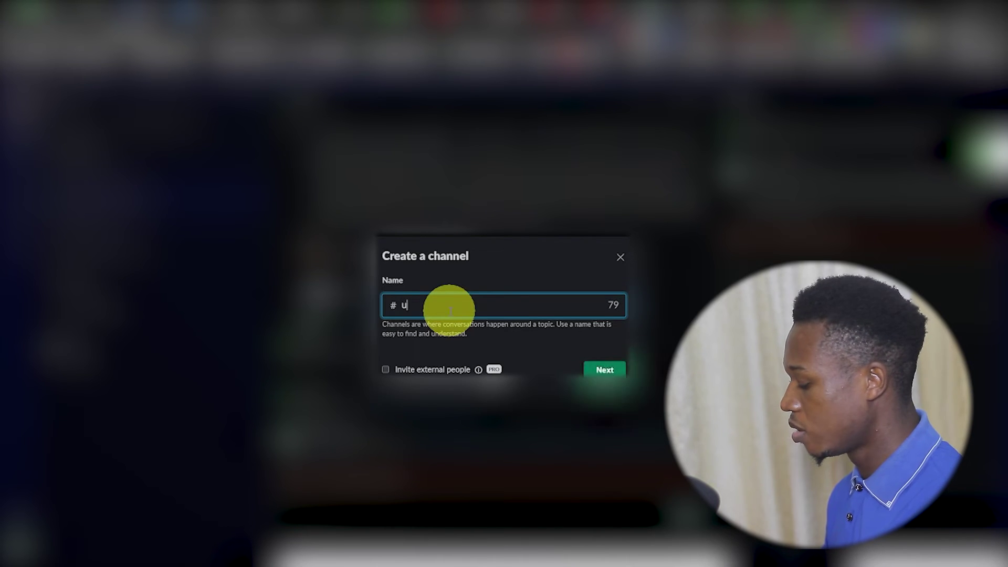
text(ipwork)
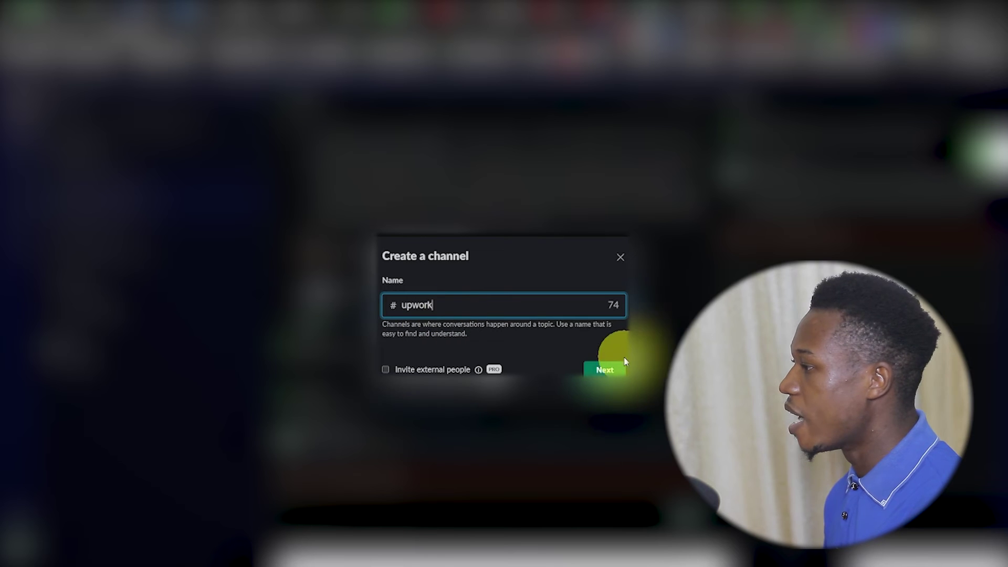
click(604, 369)
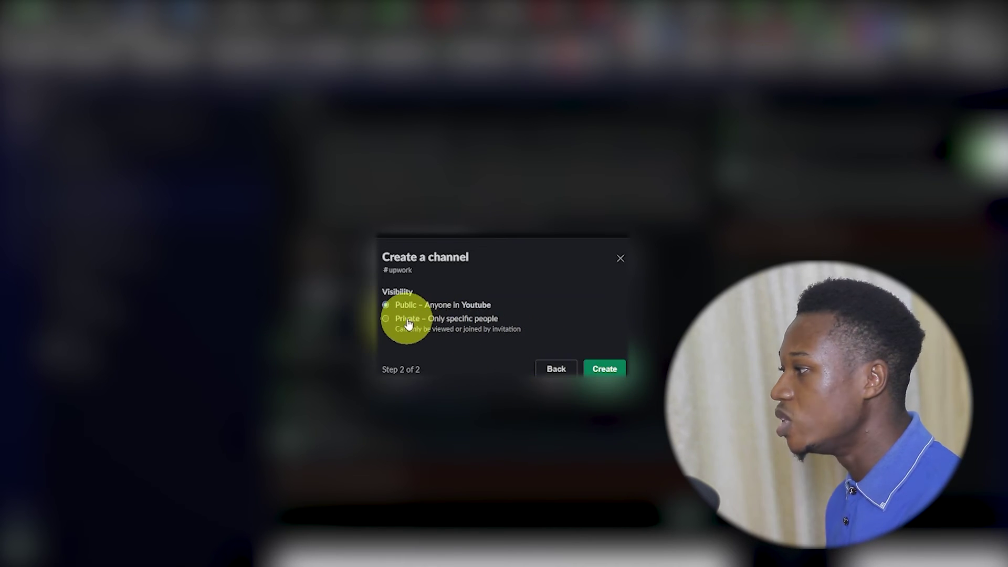
click(409, 323)
click(606, 369)
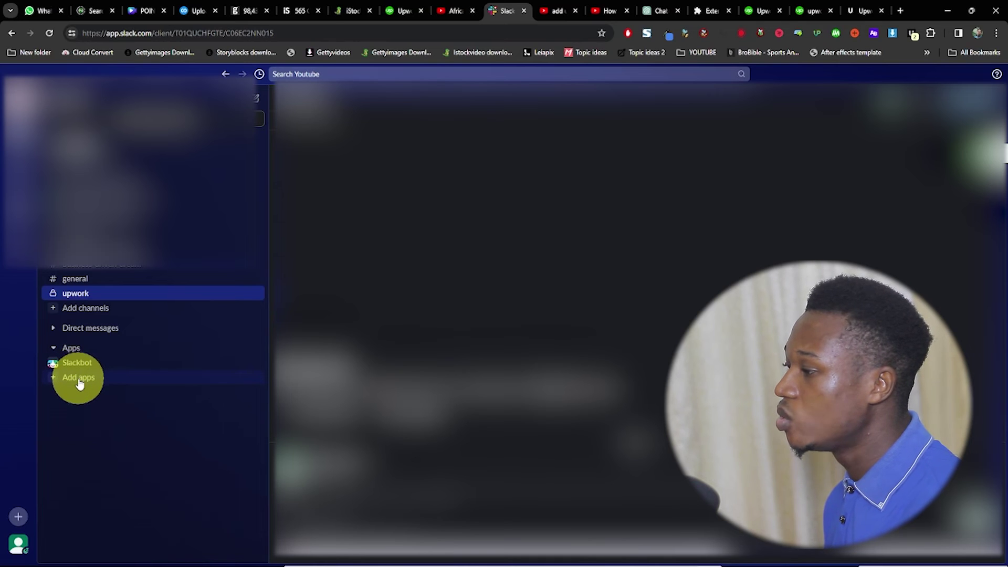
Search the Slack apps directory for RSS and add the RSS app.
click(79, 380)
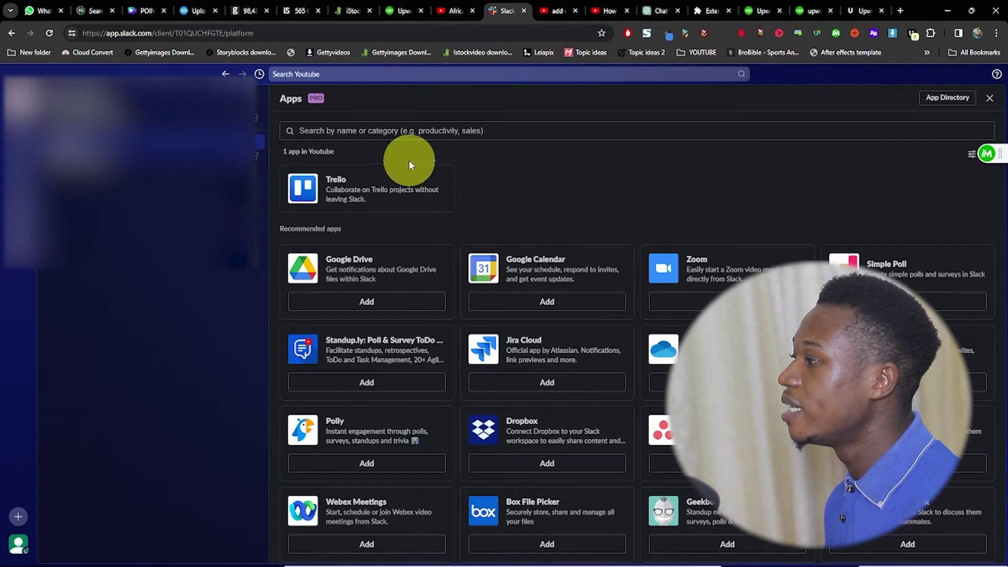
click(419, 132)
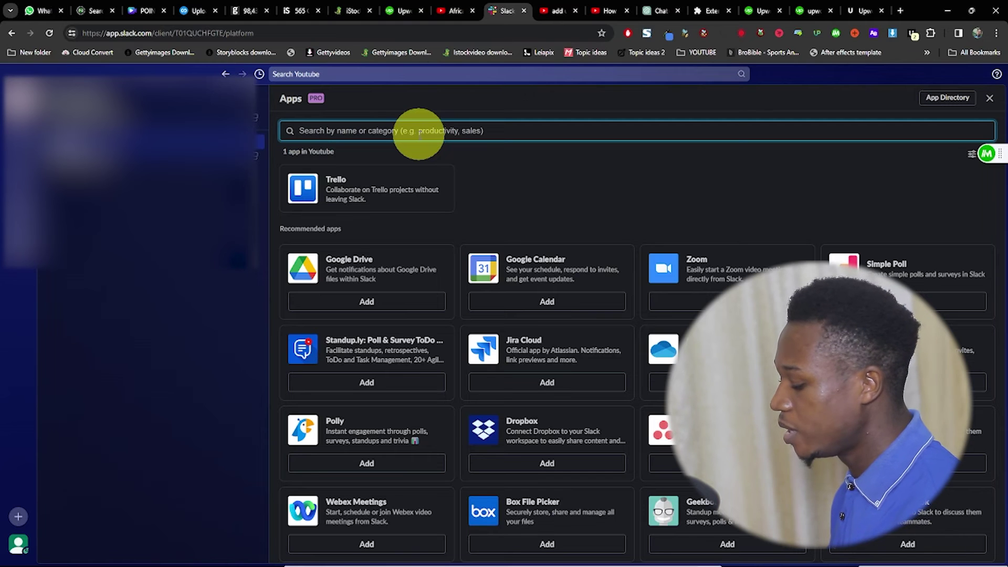
text(RSS)
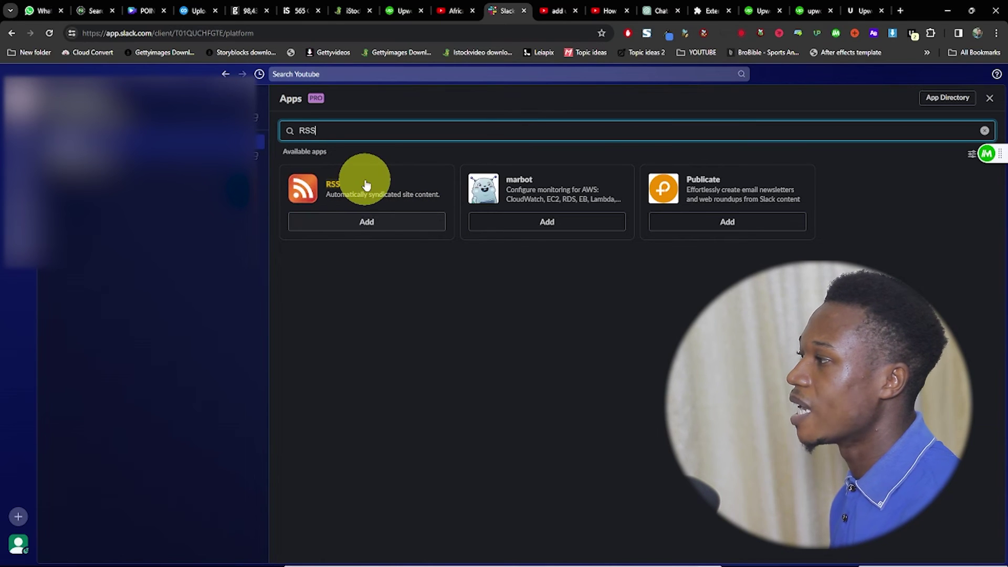
click(362, 227)
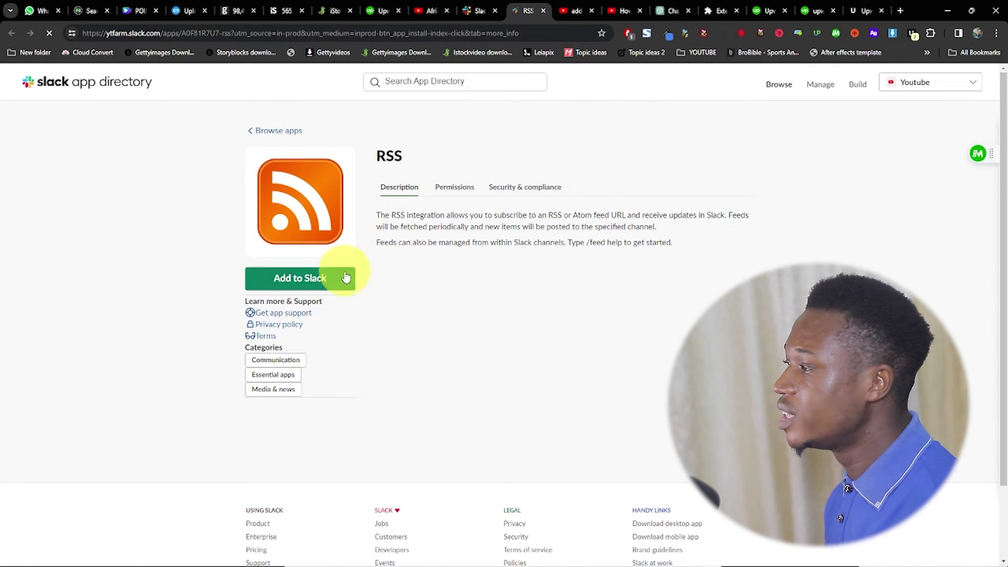
Add the RSS integration to Slack and paste the Upwork job feed URL.
click(312, 285)
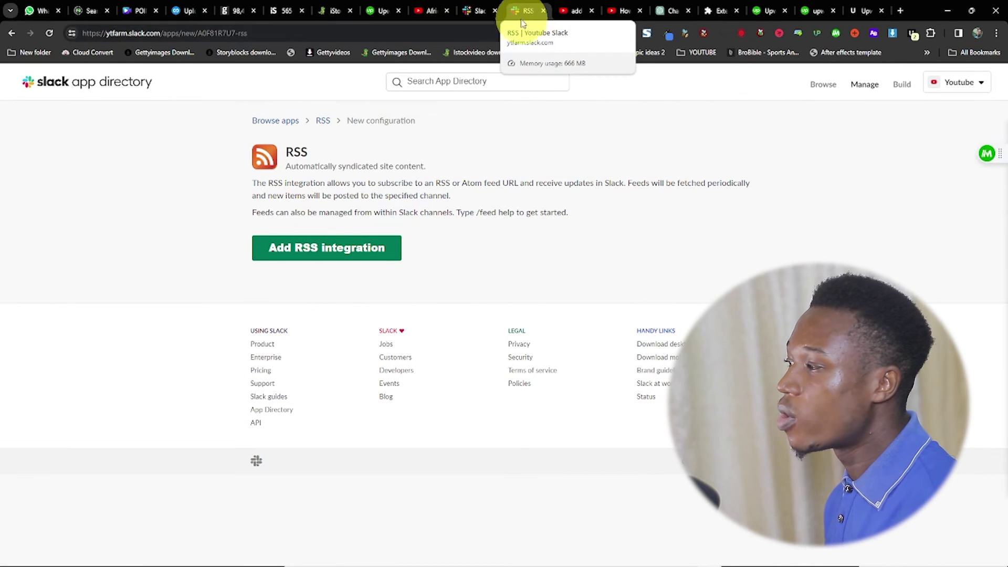
click(322, 253)
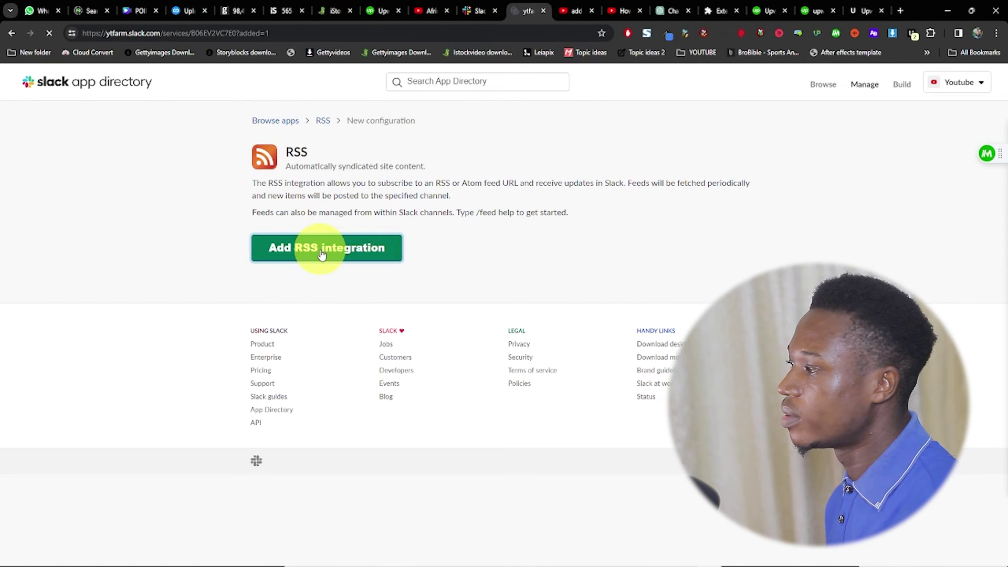
click(481, 271)
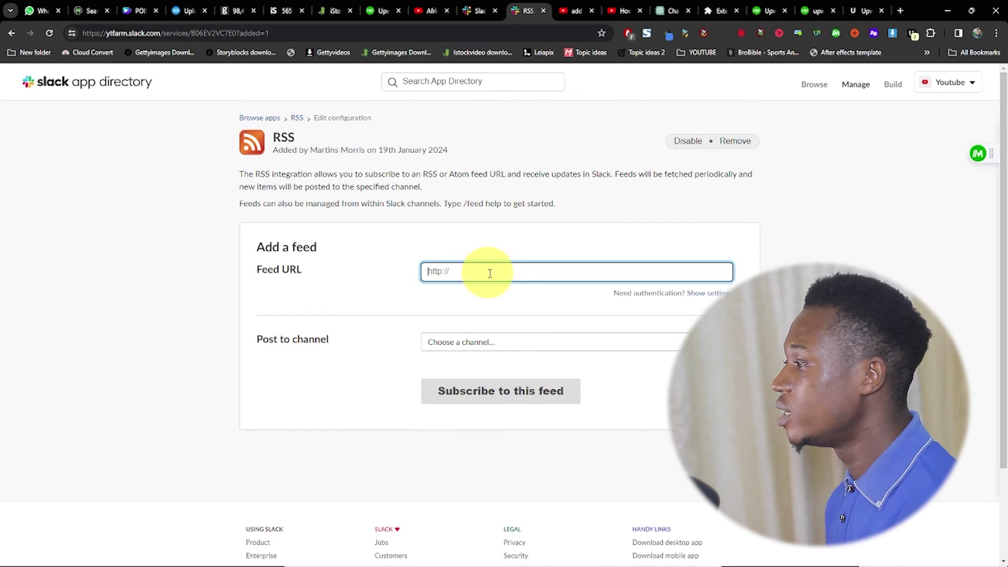
key(ctrl+v)
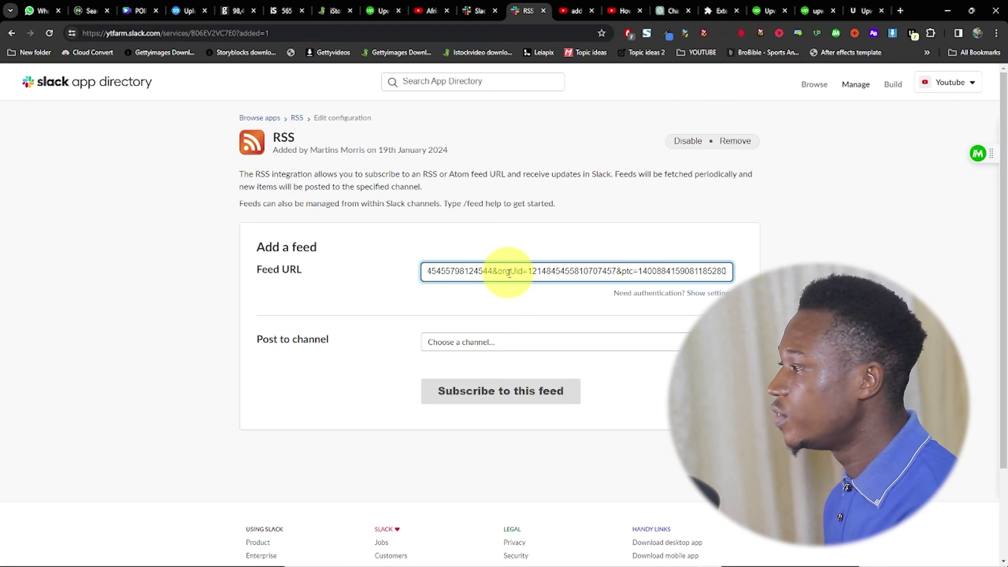
right_click(501, 279)
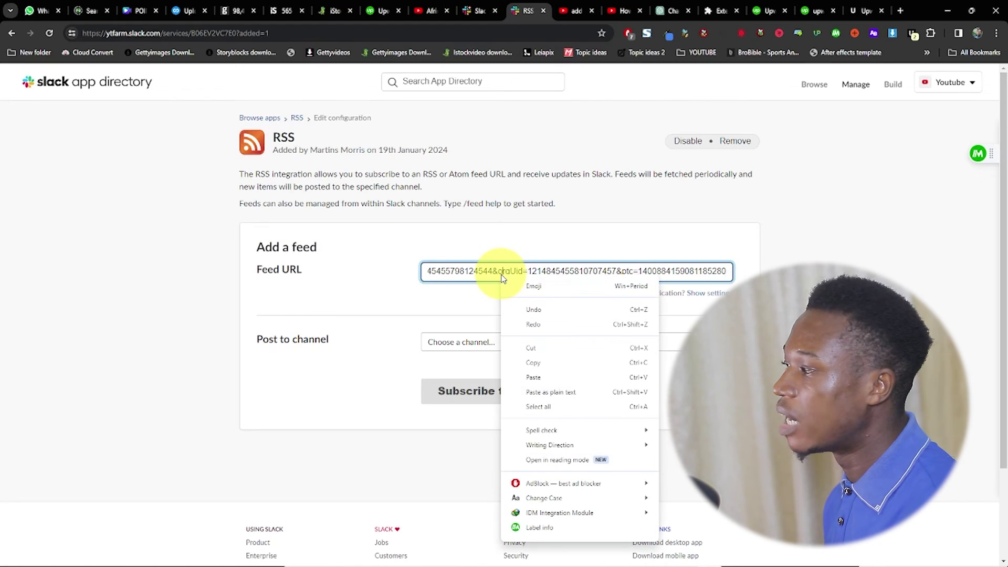
click(391, 275)
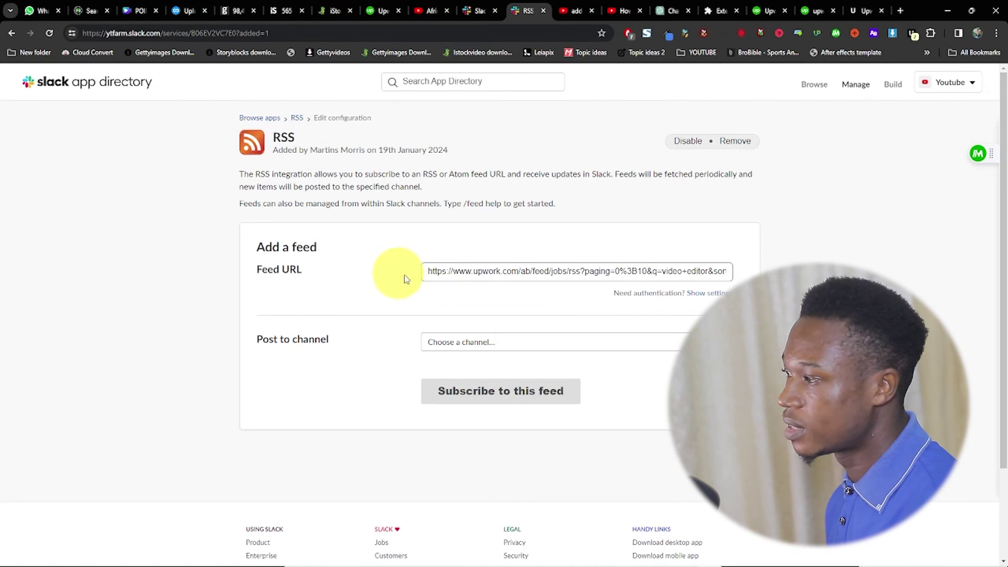
Subscribe the feed to the private #upwork channel, close the setup tab, and open the channel.
click(677, 341)
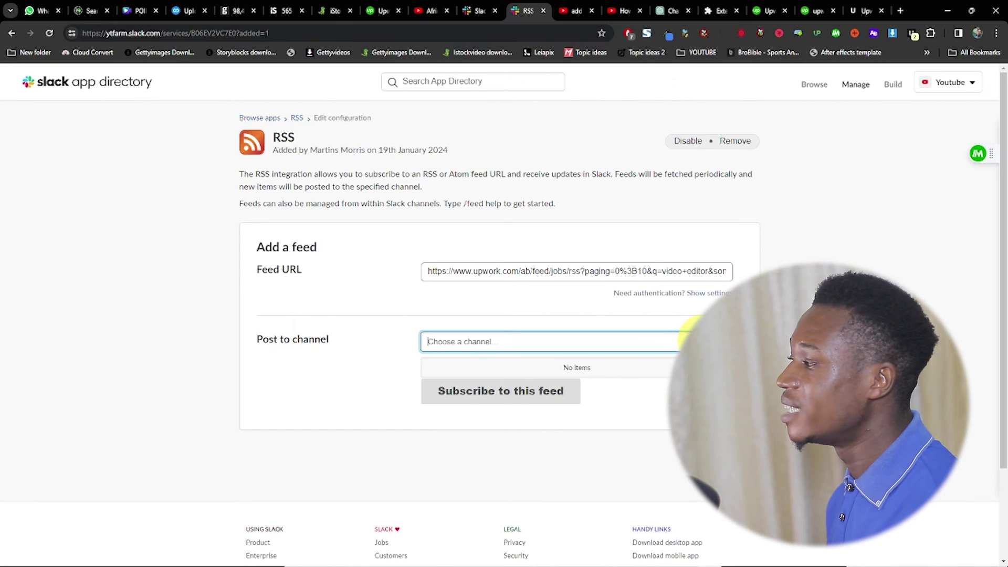
click(342, 382)
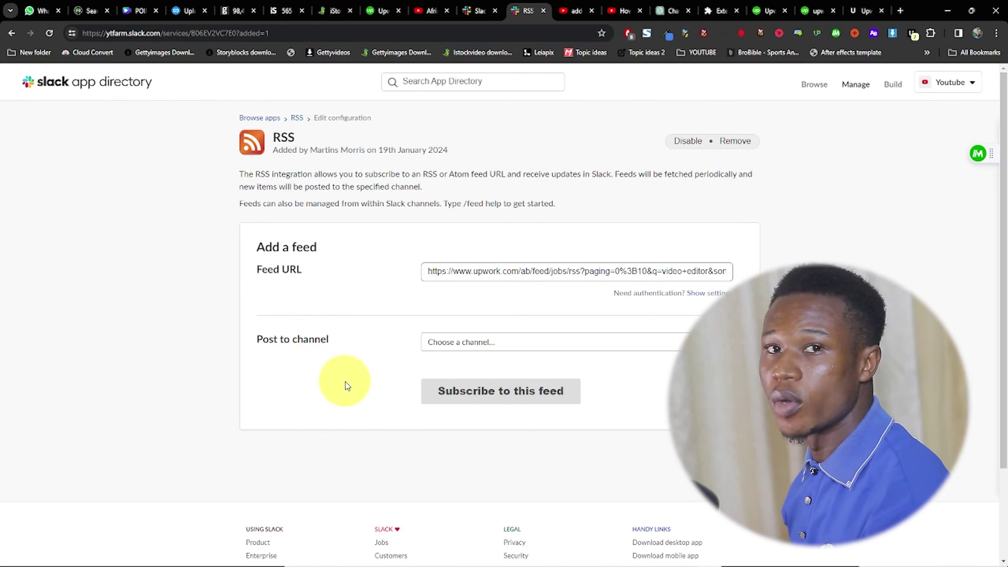
click(528, 346)
text(u)
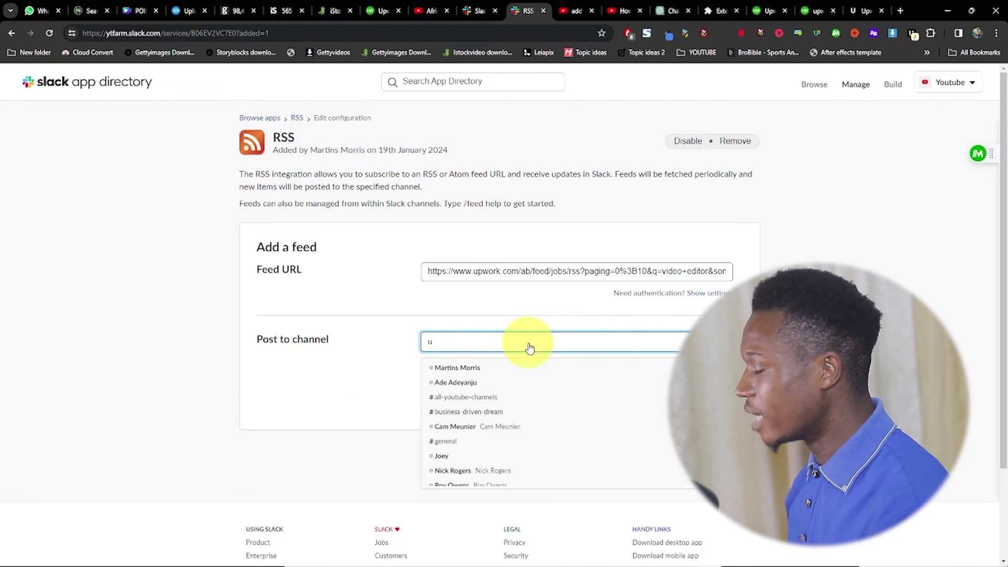
text(pwork)
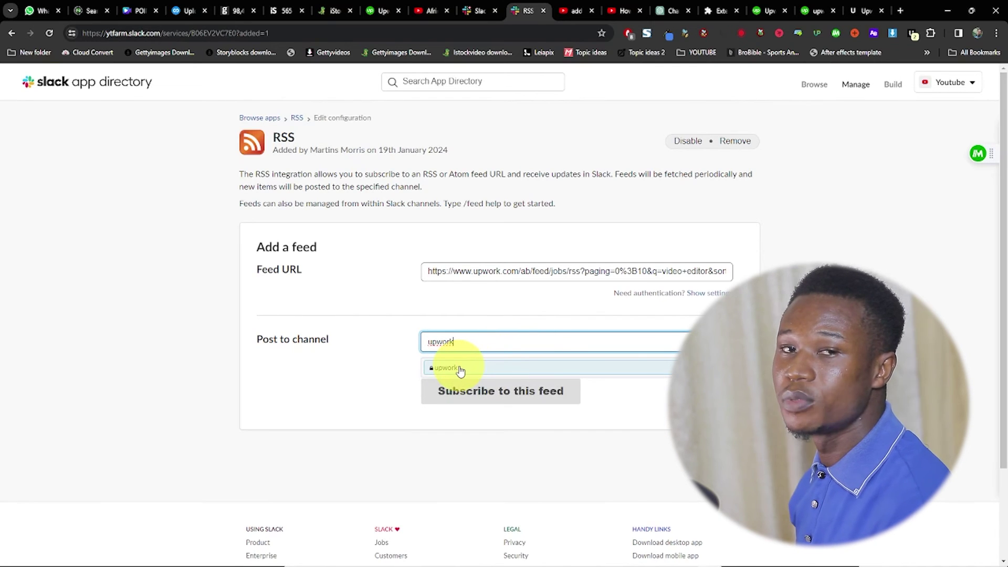
click(460, 371)
click(508, 395)
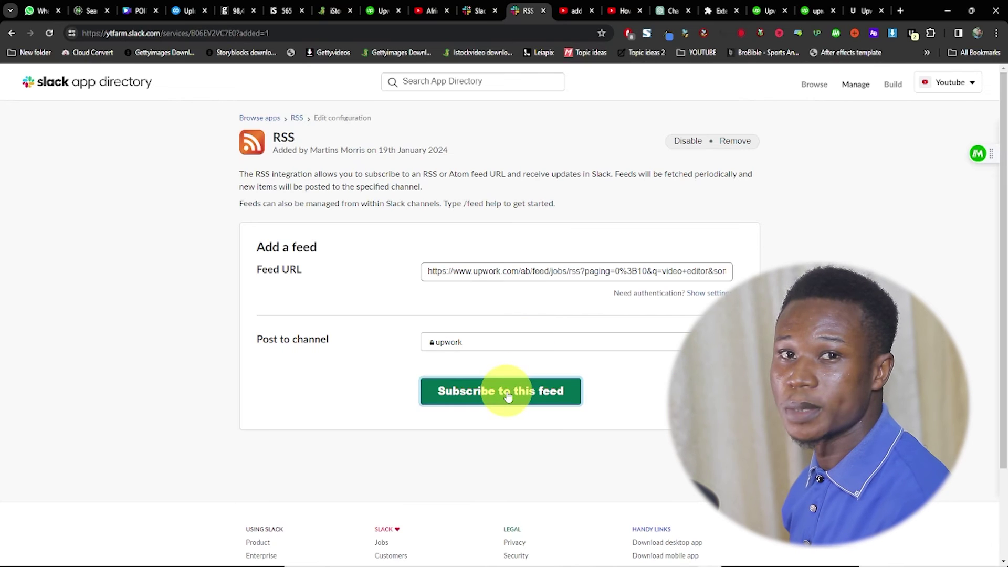
click(543, 11)
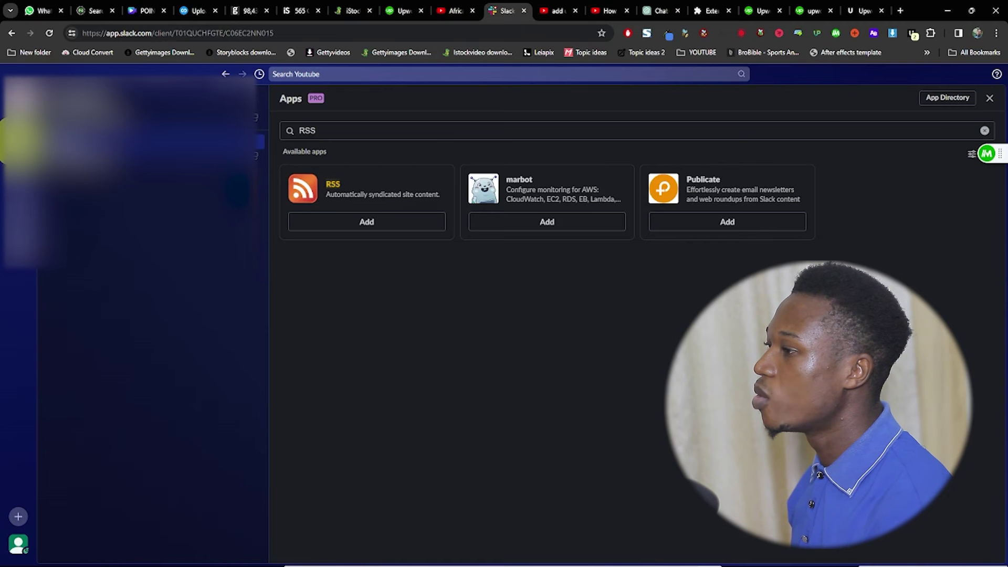
click(18, 132)
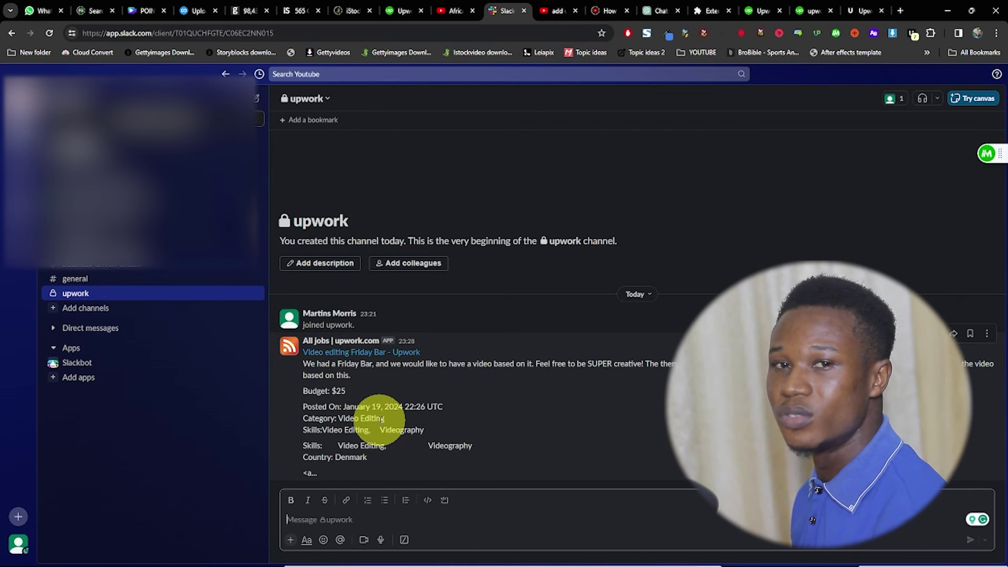
Scroll up in the upwork channel to view the first Upwork job alert.
scroll(468, 345, up, 3)
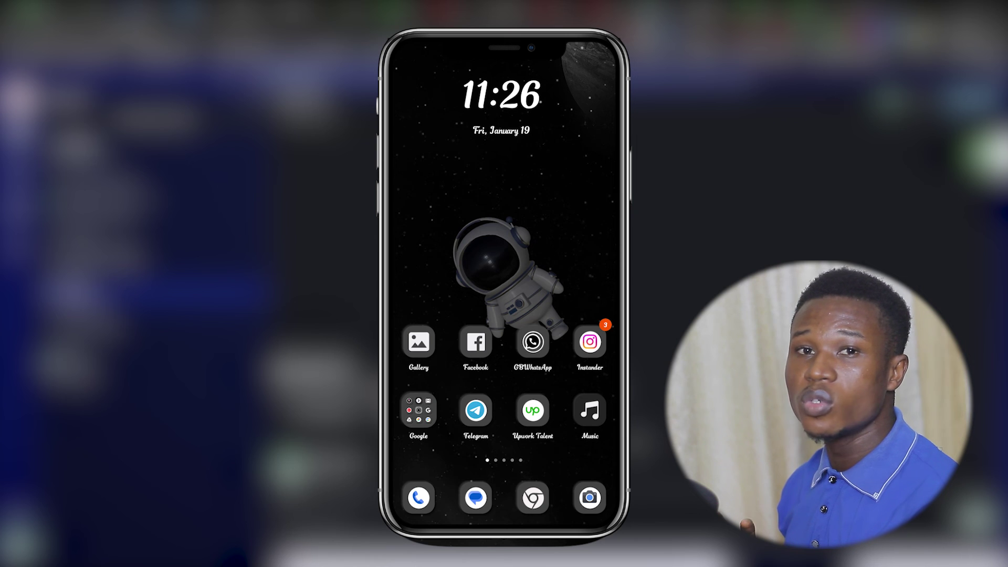
Search the phone's Play Store for 'slack'.
drag(577, 262, 420, 263)
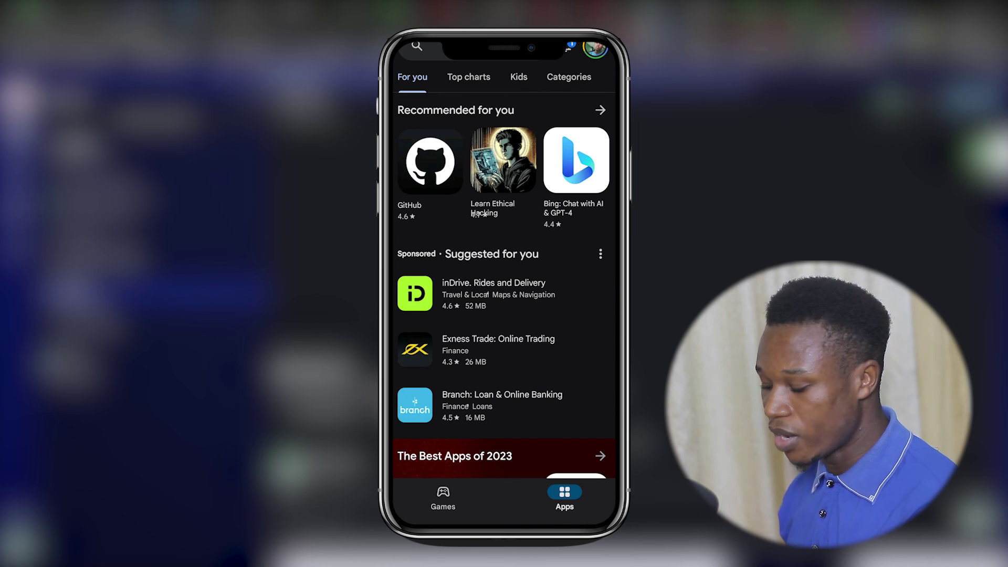
click(416, 46)
text(slack)
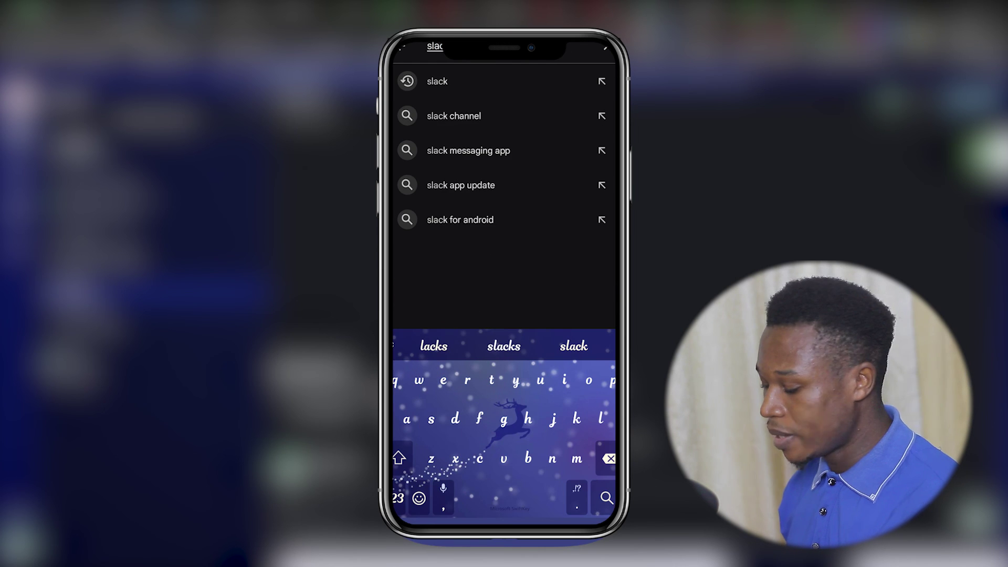
key(Return)
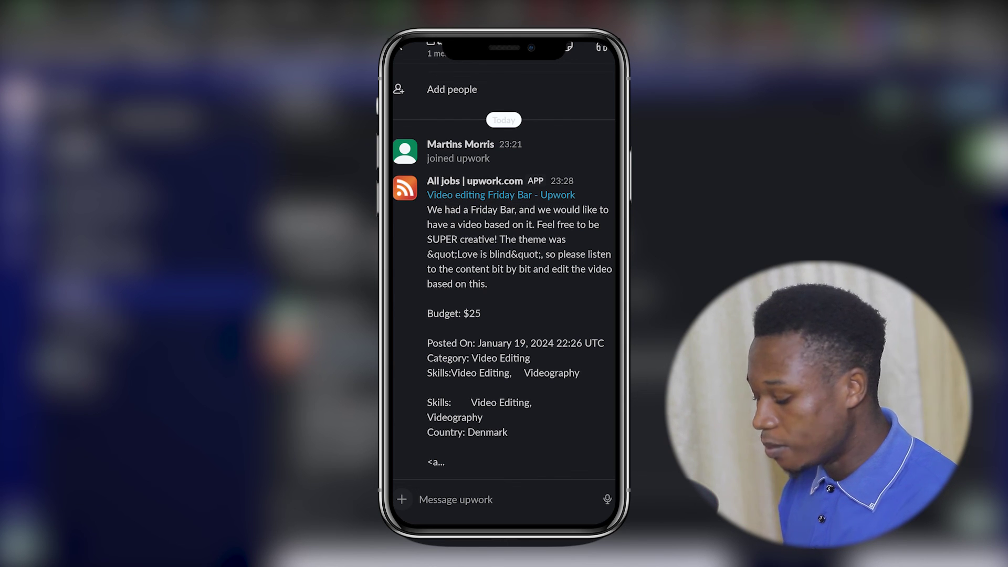
Open the 'Video editing Friday Bar - Upwork' alert and scroll its $25 job page.
click(501, 194)
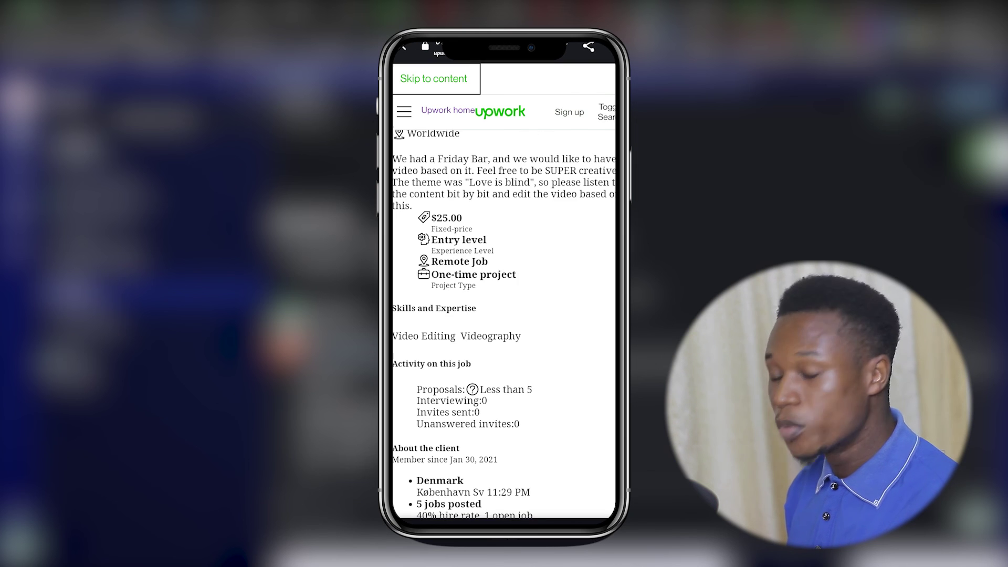
scroll(504, 263, down, 5)
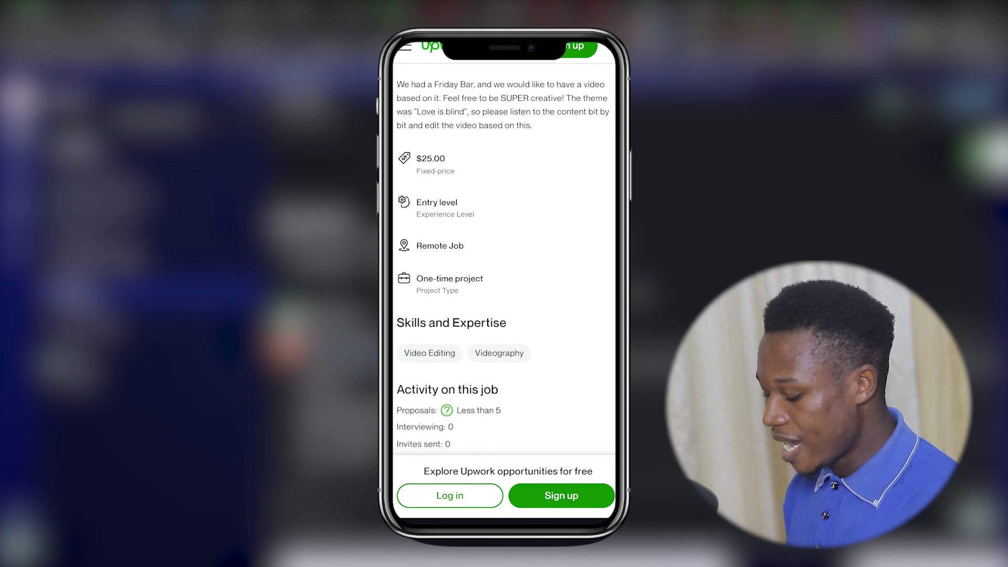